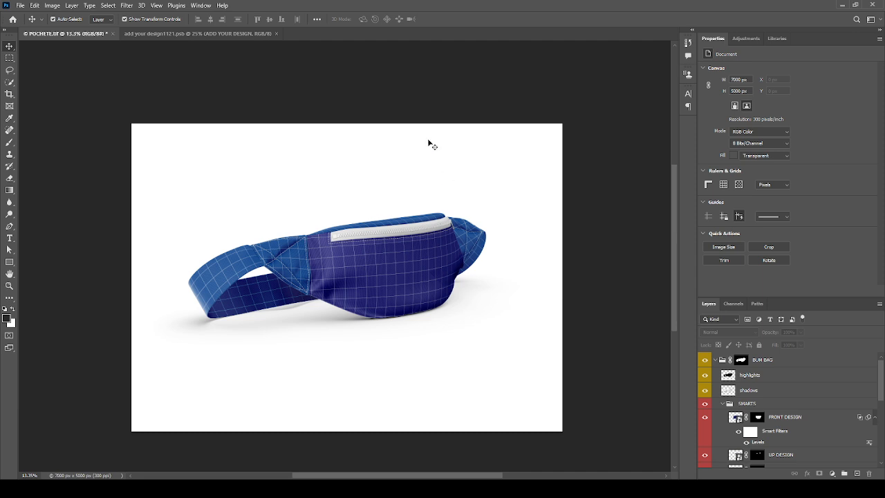
- Zoom around the POCHETE.tif mockup and collapse the BUM BAG group in the Layers panel
{"action": "scroll", "coordinate": [411, 246], "scroll_direction": "up", "scroll_amount": 2}
{"action": "scroll", "coordinate": [401, 247], "scroll_direction": "down", "scroll_amount": 1}
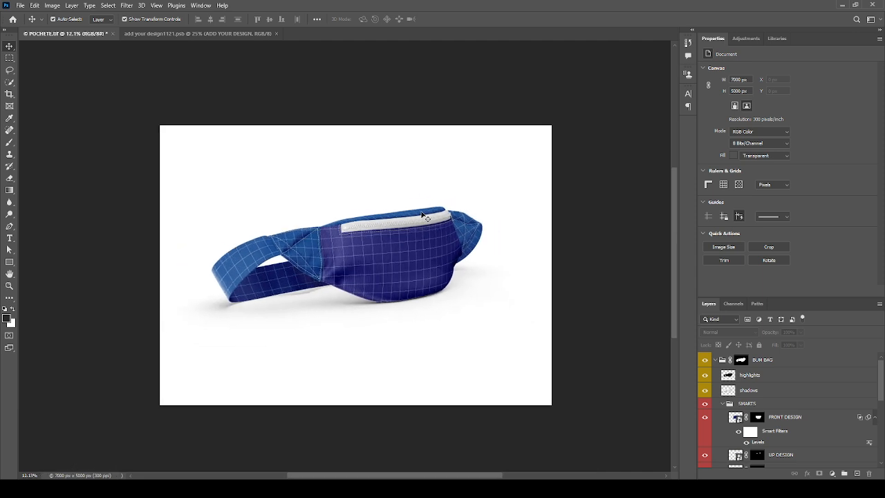
{"action": "scroll", "coordinate": [401, 246], "scroll_direction": "up", "scroll_amount": 2}
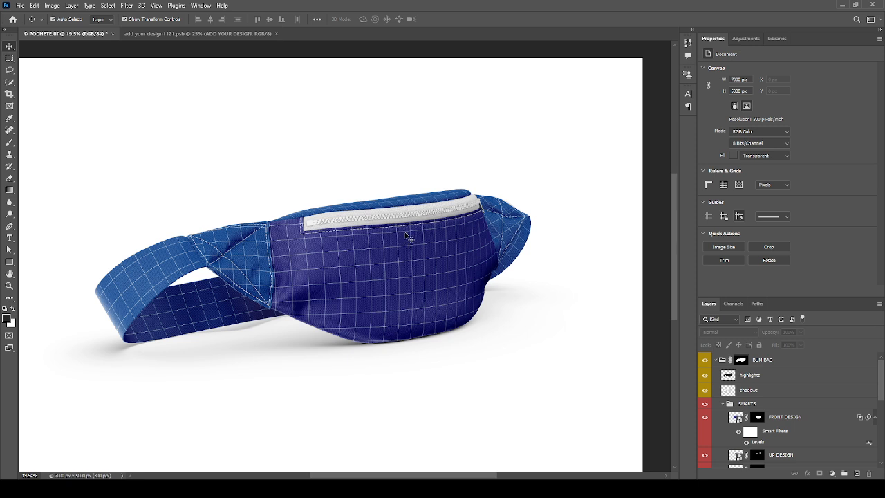
{"action": "scroll", "coordinate": [590, 349], "scroll_direction": "down", "scroll_amount": 2}
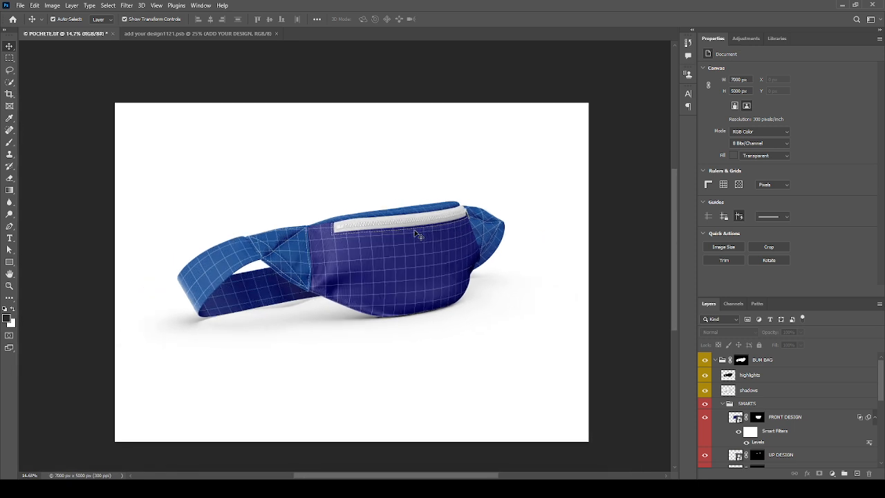
{"action": "scroll", "coordinate": [381, 297], "scroll_direction": "up", "scroll_amount": 1}
{"action": "scroll", "coordinate": [379, 295], "scroll_direction": "down", "scroll_amount": 1}
{"action": "left_click", "coordinate": [716, 360]}
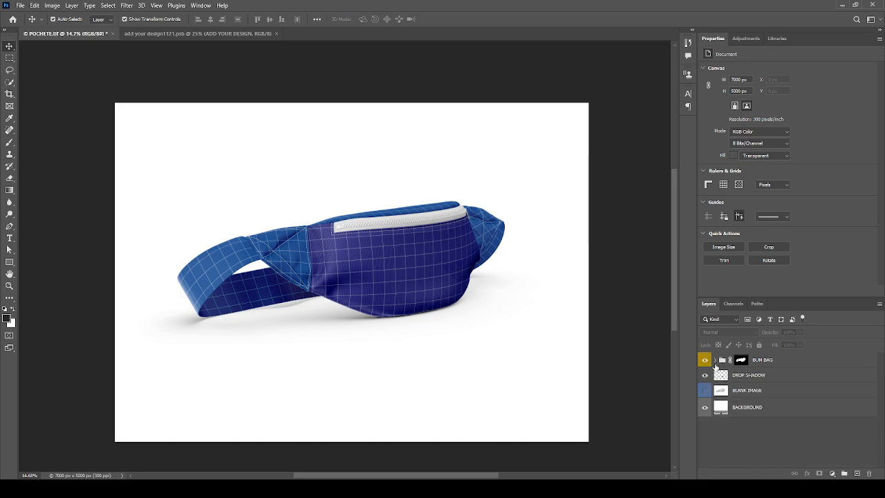
{"action": "scroll", "coordinate": [716, 367], "scroll_direction": "up", "scroll_amount": 4}
{"action": "scroll", "coordinate": [493, 256], "scroll_direction": "down", "scroll_amount": 2}
{"action": "scroll", "coordinate": [494, 253], "scroll_direction": "up", "scroll_amount": 3}
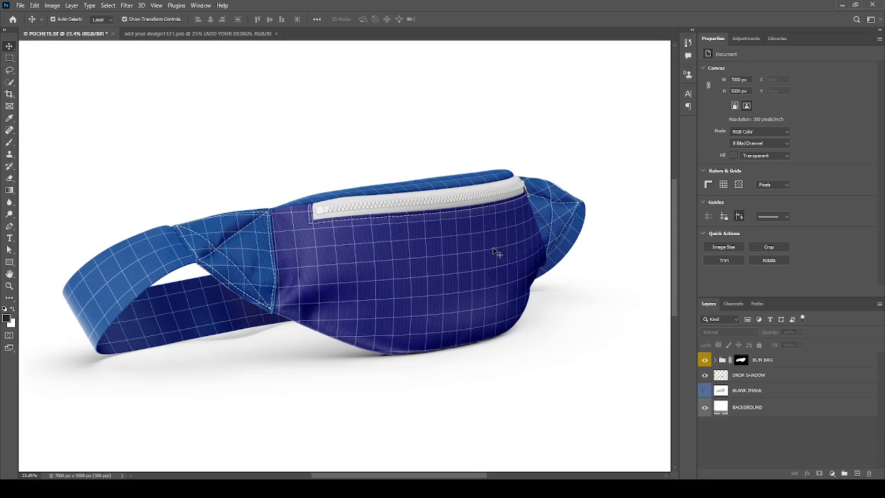
{"action": "scroll", "coordinate": [248, 203], "scroll_direction": "up", "scroll_amount": 8}
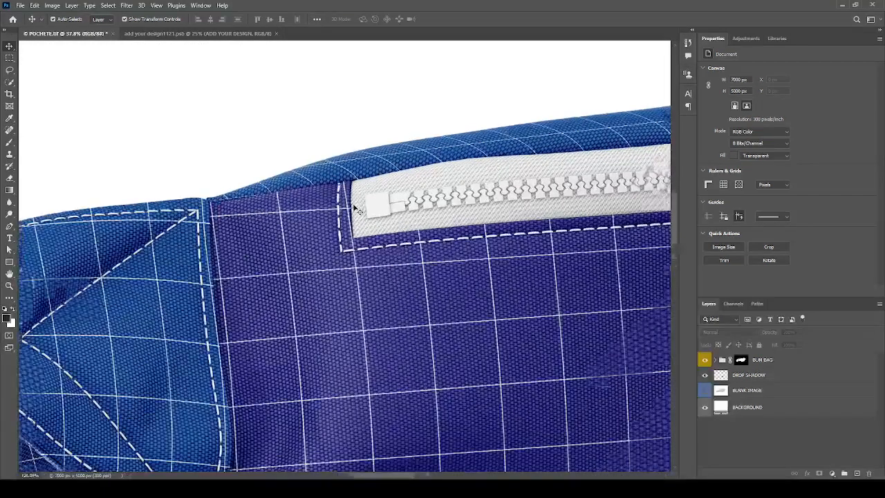
{"action": "scroll", "coordinate": [252, 219], "scroll_direction": "down", "scroll_amount": 5}
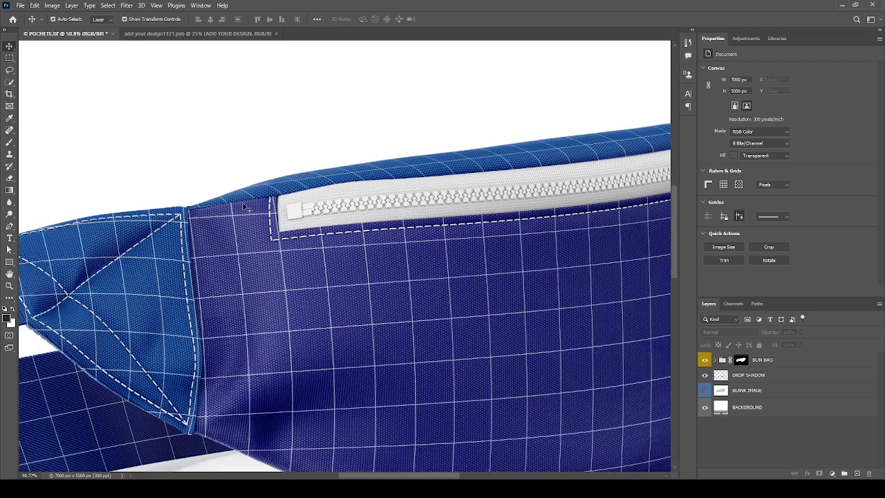
{"action": "scroll", "coordinate": [250, 215], "scroll_direction": "down", "scroll_amount": 2}
{"action": "scroll", "coordinate": [243, 231], "scroll_direction": "up", "scroll_amount": 6}
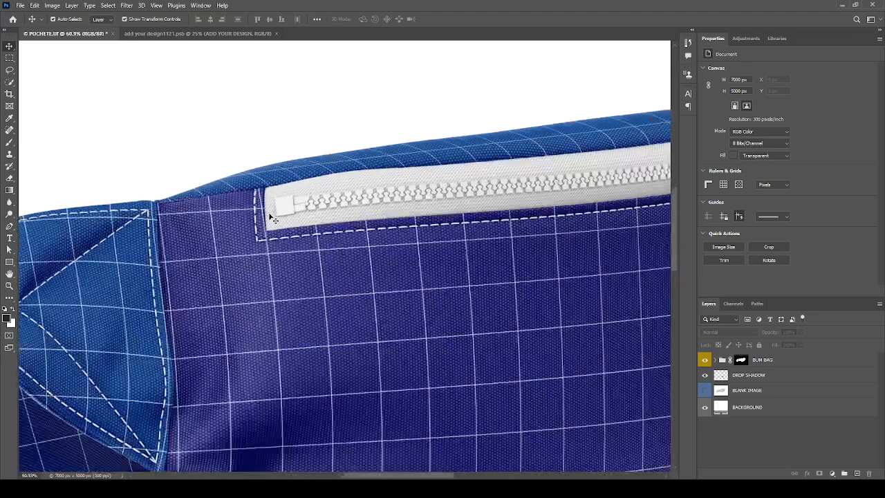
{"action": "scroll", "coordinate": [218, 225], "scroll_direction": "down", "scroll_amount": 1}
{"action": "scroll", "coordinate": [222, 227], "scroll_direction": "down", "scroll_amount": 1}
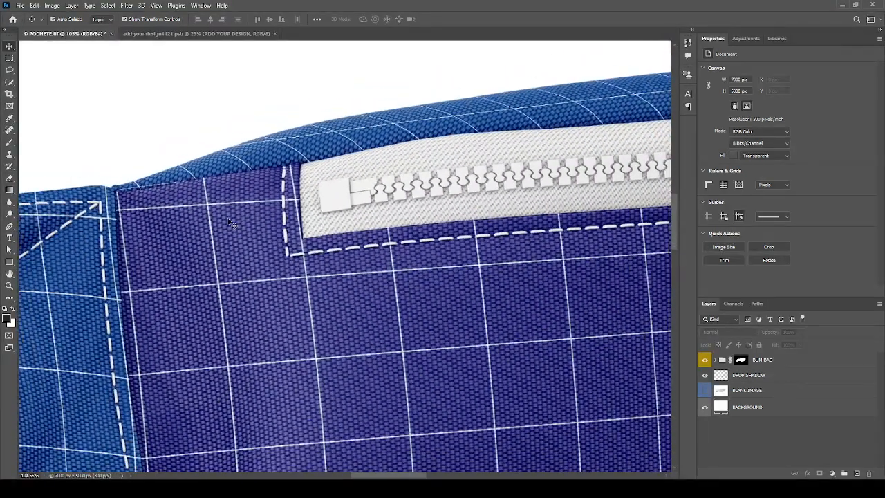
{"action": "scroll", "coordinate": [230, 222], "scroll_direction": "up", "scroll_amount": 2}
{"action": "scroll", "coordinate": [231, 222], "scroll_direction": "down", "scroll_amount": 1}
{"action": "scroll", "coordinate": [238, 218], "scroll_direction": "down", "scroll_amount": 1}
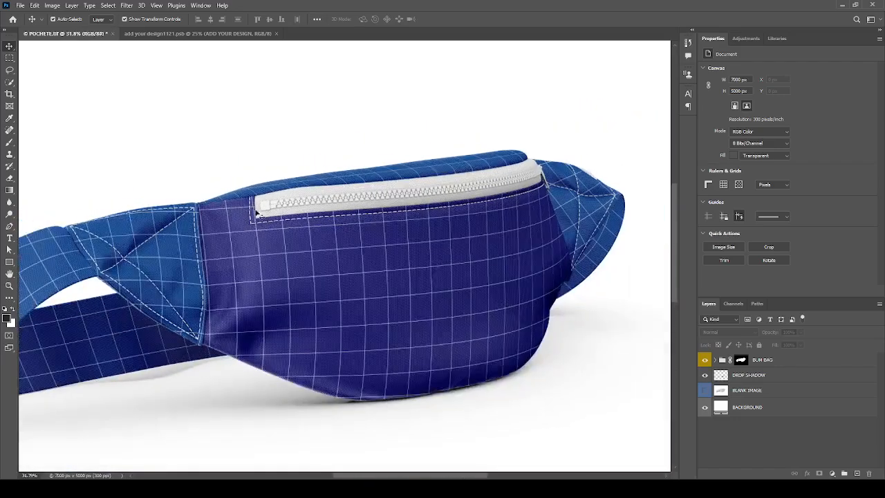
{"action": "scroll", "coordinate": [332, 233], "scroll_direction": "up", "scroll_amount": 1}
{"action": "scroll", "coordinate": [332, 233], "scroll_direction": "down", "scroll_amount": 2}
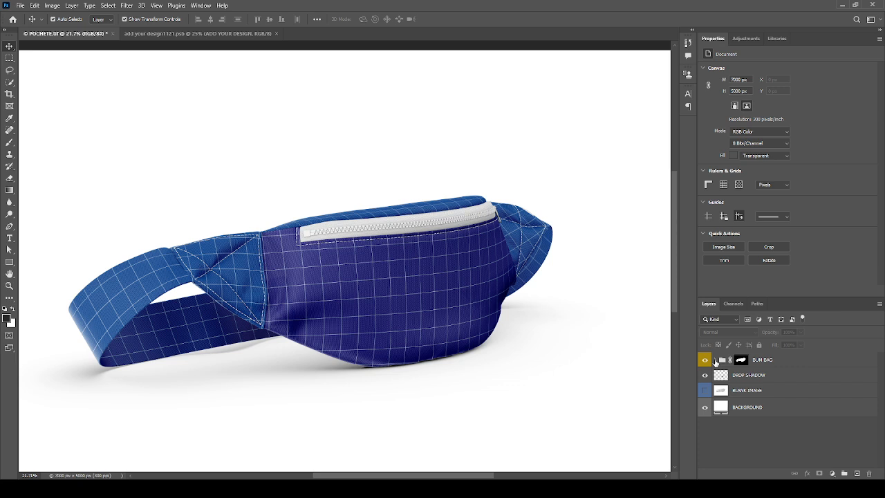
- Expand the BUM BAG group and select its highlights, shadows and SMARTS layers
{"action": "left_click", "coordinate": [715, 360]}
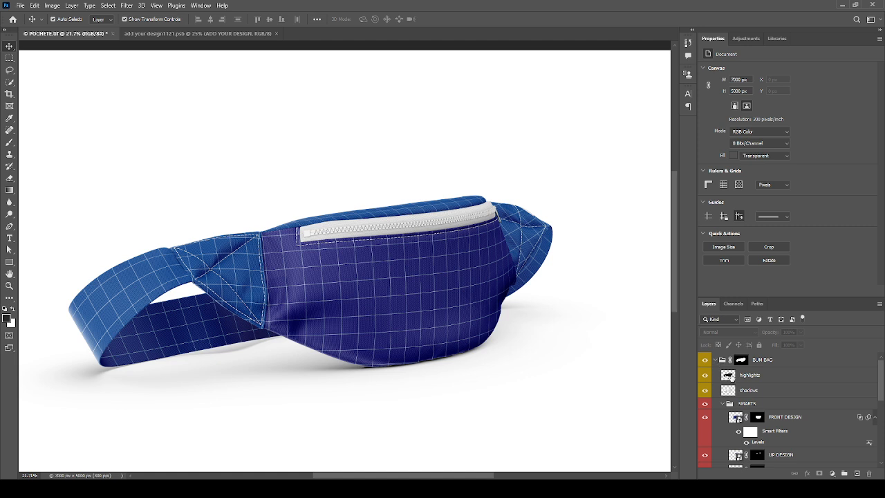
{"action": "left_click", "coordinate": [748, 378]}
{"action": "left_click", "coordinate": [748, 392]}
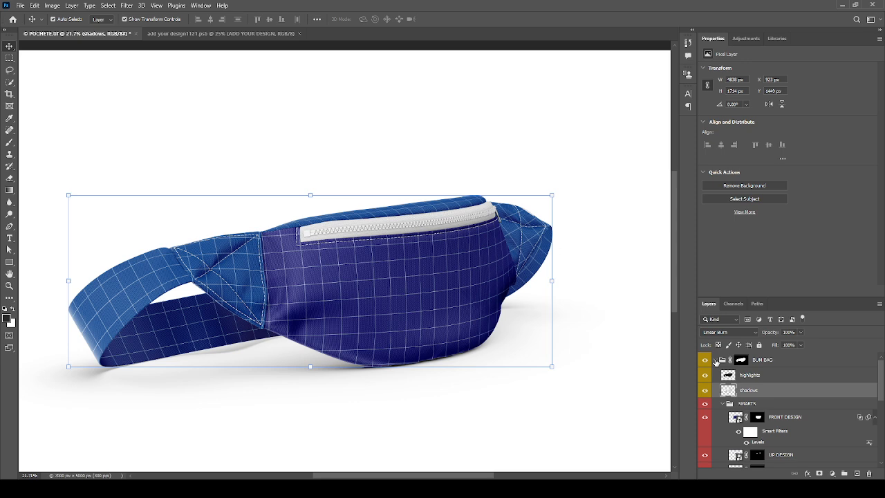
{"action": "left_click", "coordinate": [717, 361]}
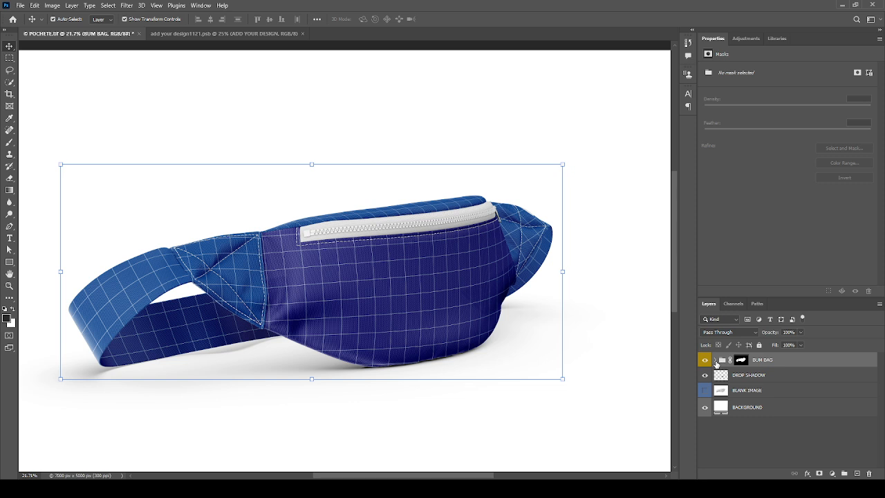
{"action": "scroll", "coordinate": [725, 387], "scroll_direction": "down", "scroll_amount": 2}
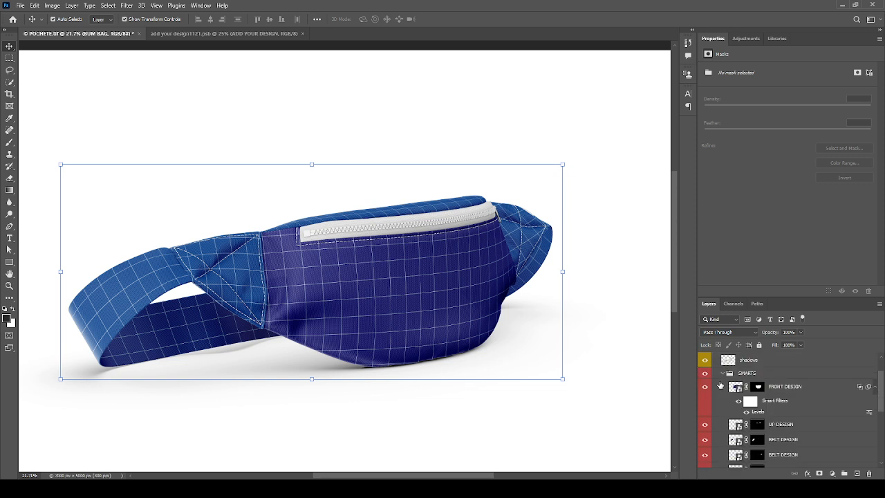
{"action": "left_click", "coordinate": [739, 374]}
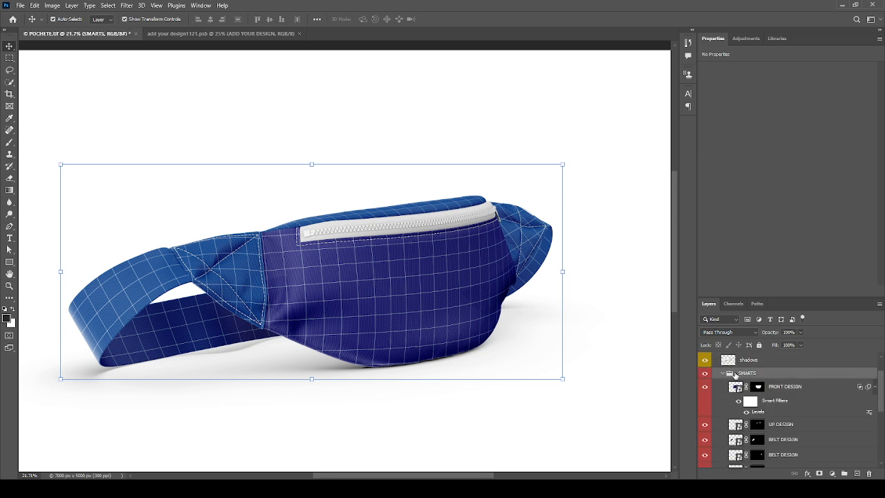
- Toggle SMARTS and FRONT DESIGN visibility to locate the front panel, then open FRONT DESIGN's contents
{"action": "left_click", "coordinate": [705, 375]}
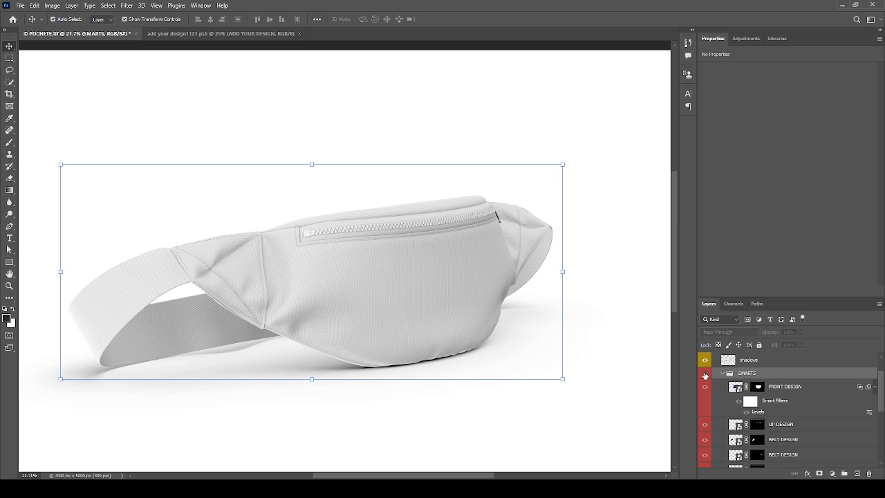
{"action": "left_click", "coordinate": [705, 375]}
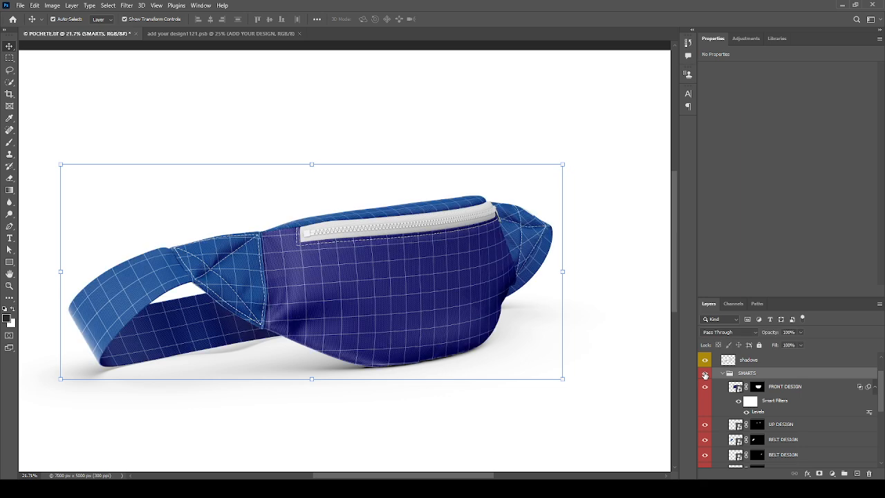
{"action": "left_click", "coordinate": [705, 388]}
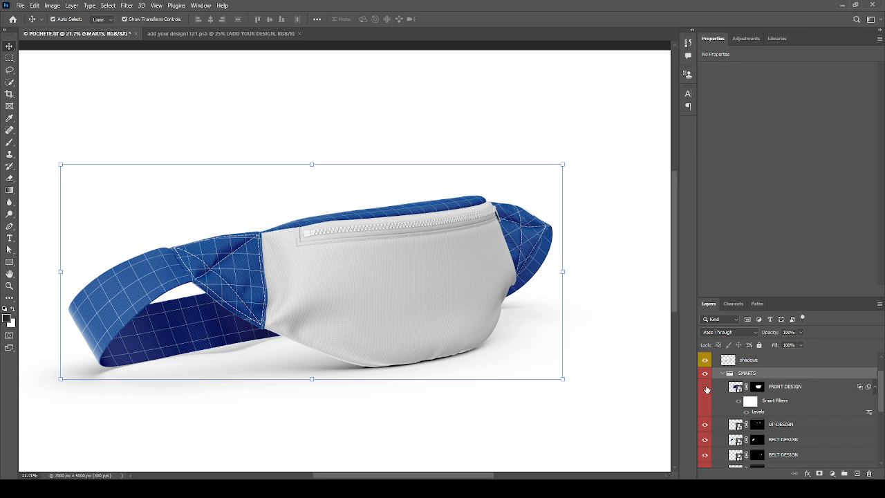
{"action": "left_click", "coordinate": [705, 388]}
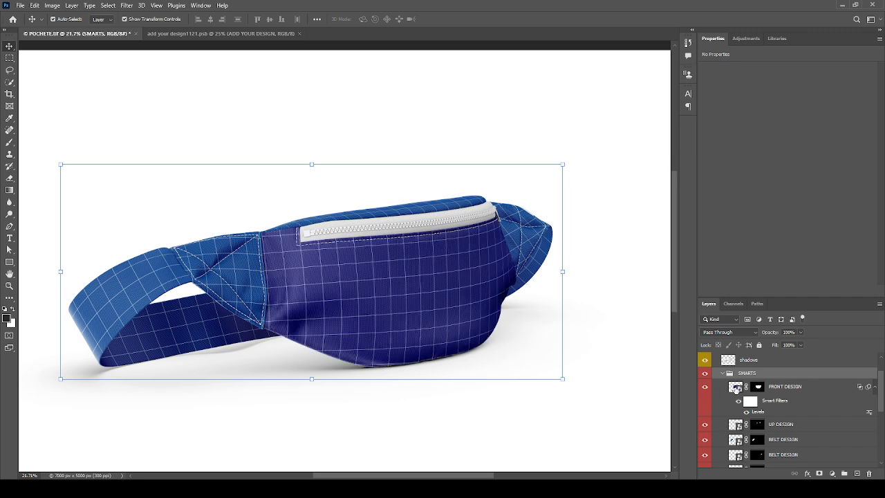
{"action": "double_click", "coordinate": [735, 387]}
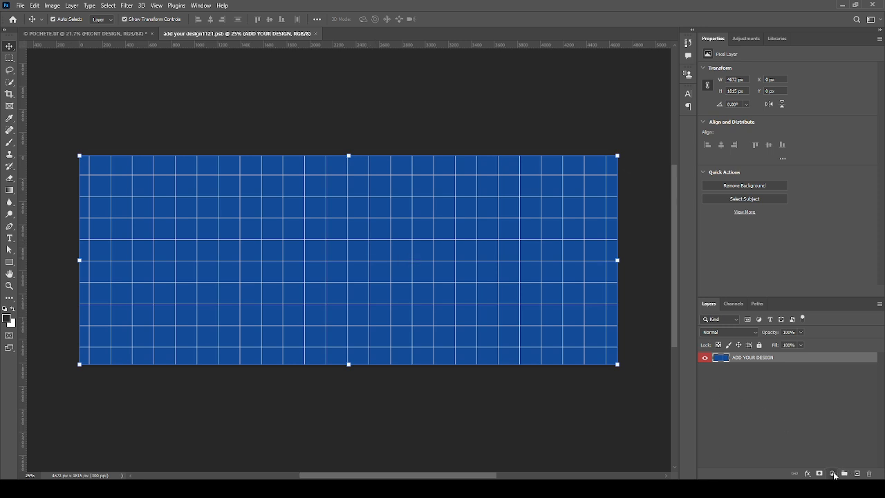
- Add a red Solid Color fill layer to the front design, save, and return to POCHETE.tif
{"action": "left_click", "coordinate": [820, 312]}
{"action": "left_click_drag", "start_coordinate": [547, 261], "coordinate": [593, 177]}
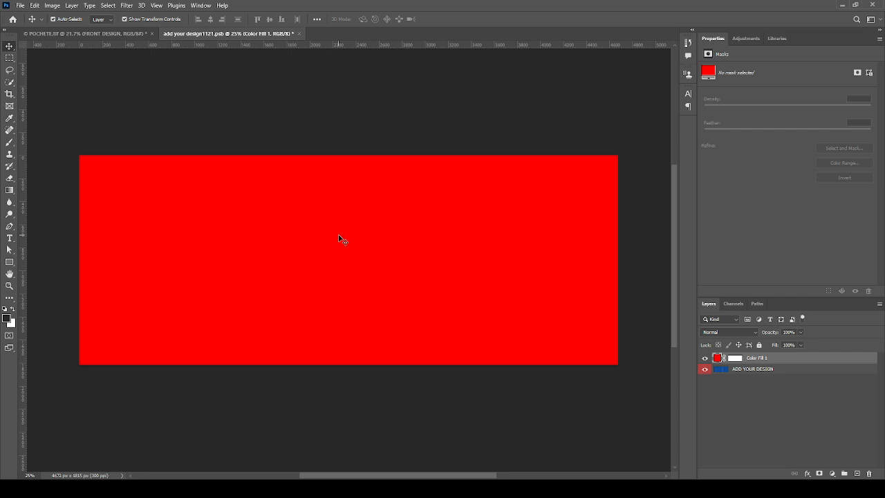
{"action": "key", "text": "ctrl+s"}
{"action": "left_click", "coordinate": [87, 32]}
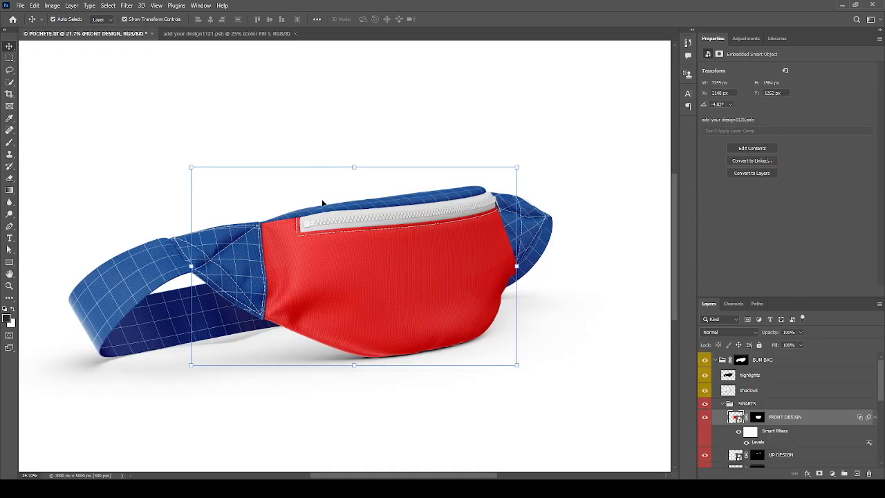
{"action": "scroll", "coordinate": [315, 222], "scroll_direction": "down", "scroll_amount": 3}
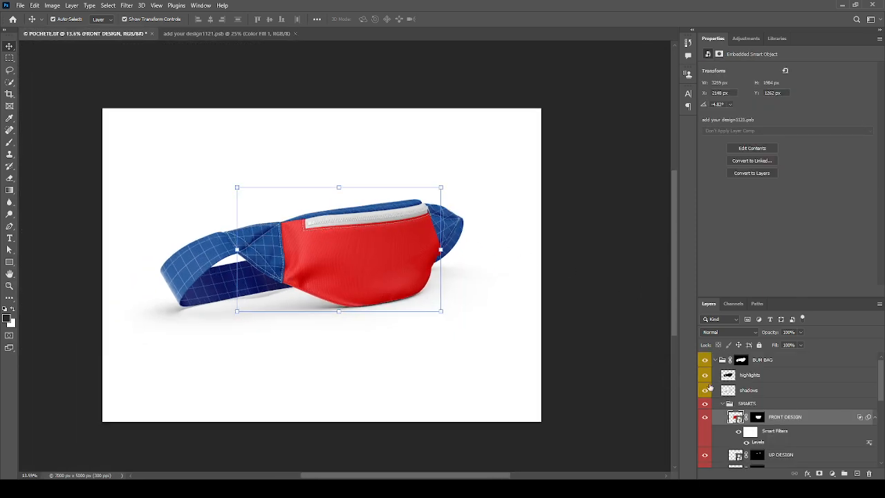
- Clear the layer selection and toggle UP DESIGN to confirm it covers the top panel
{"action": "left_click", "coordinate": [401, 361]}
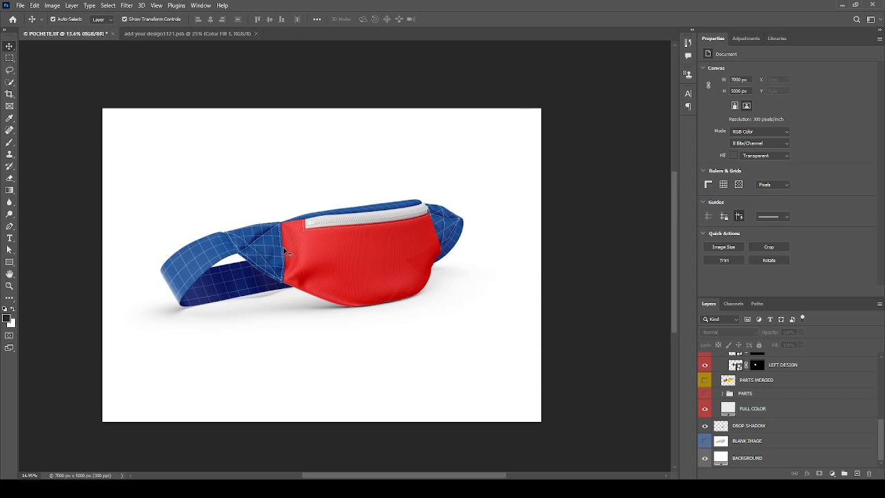
{"action": "scroll", "coordinate": [286, 252], "scroll_direction": "up", "scroll_amount": 6}
{"action": "scroll", "coordinate": [217, 212], "scroll_direction": "down", "scroll_amount": 3}
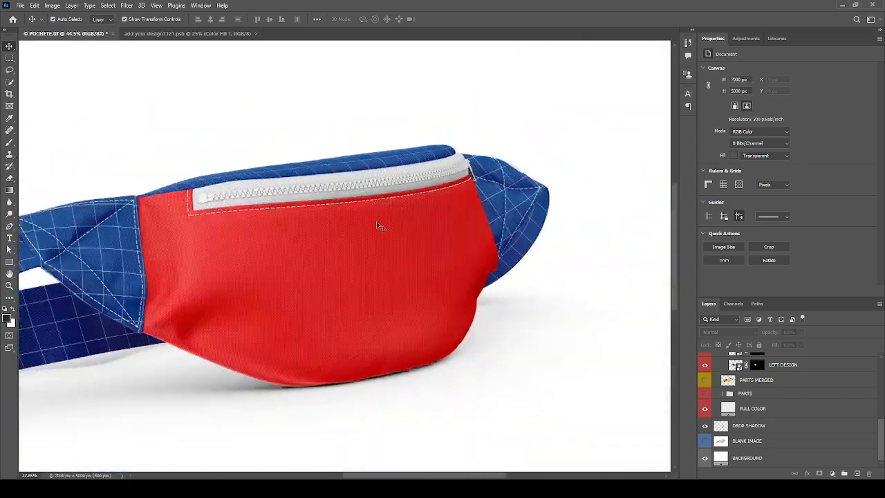
{"action": "scroll", "coordinate": [378, 226], "scroll_direction": "down", "scroll_amount": 3}
{"action": "scroll", "coordinate": [667, 397], "scroll_direction": "down", "scroll_amount": 1}
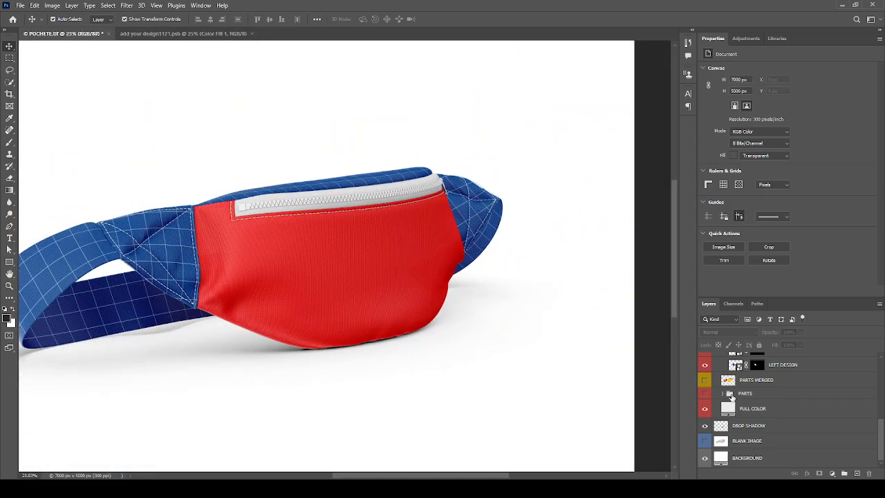
{"action": "scroll", "coordinate": [711, 387], "scroll_direction": "up", "scroll_amount": 3}
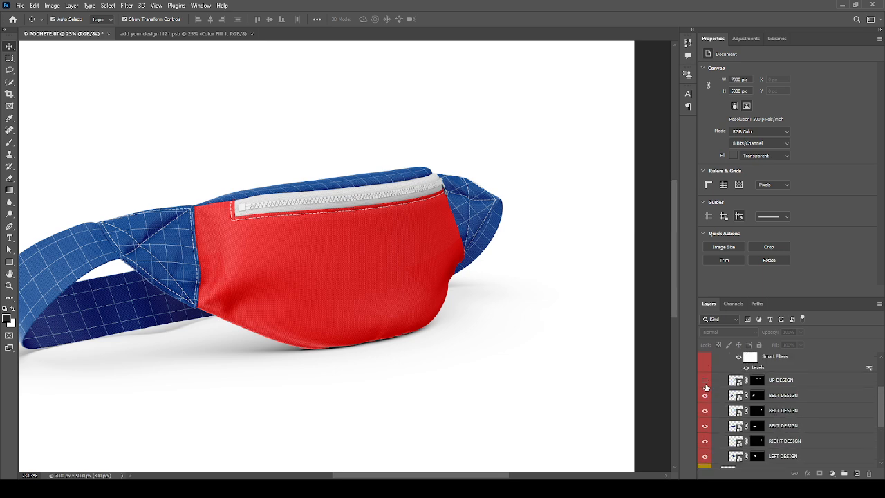
{"action": "left_click", "coordinate": [705, 381]}
{"action": "left_click", "coordinate": [705, 381]}
- Toggle BELT DESIGN and FRONT DESIGN to identify strap and pouch, then open FRONT DESIGN
{"action": "left_click", "coordinate": [706, 396]}
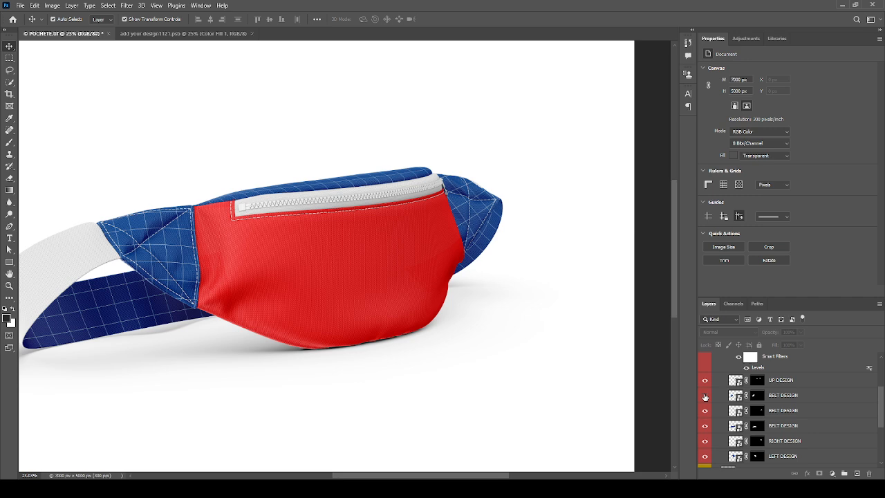
{"action": "left_click", "coordinate": [705, 396]}
{"action": "scroll", "coordinate": [456, 294], "scroll_direction": "down", "scroll_amount": 2}
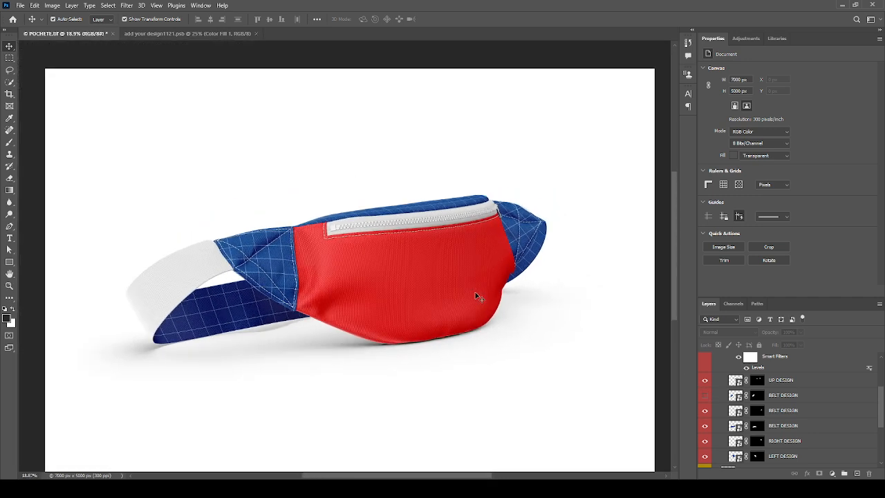
{"action": "left_click", "coordinate": [704, 395]}
{"action": "scroll", "coordinate": [710, 401], "scroll_direction": "up", "scroll_amount": 3}
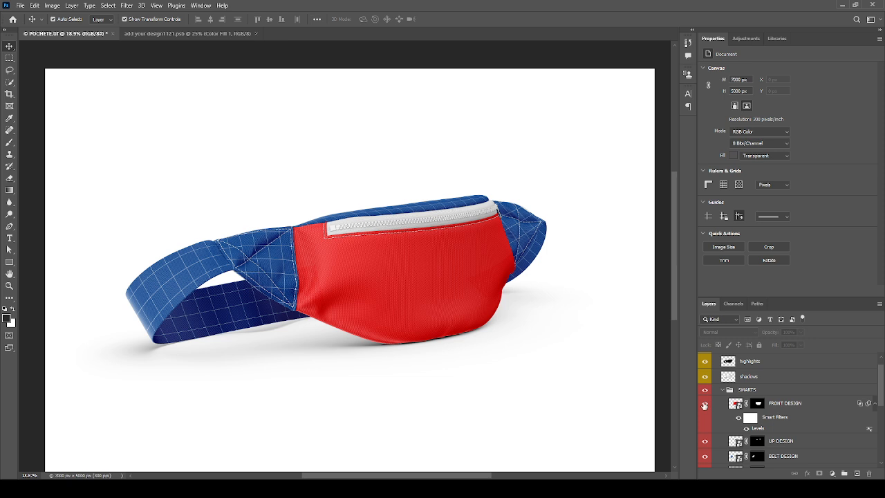
{"action": "left_click", "coordinate": [705, 405]}
{"action": "left_click", "coordinate": [706, 405]}
{"action": "double_click", "coordinate": [443, 279]}
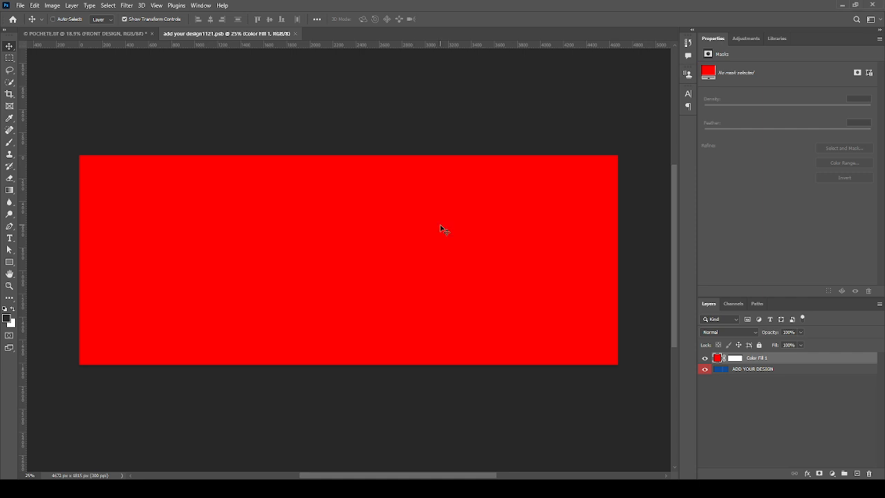
- Paste the hearts pattern, rotate it 90° and enlarge it over the canvas, then save
{"action": "key", "text": "ctrl+v"}
{"action": "key", "text": "ctrl+t"}
{"action": "left_click_drag", "start_coordinate": [426, 265], "coordinate": [330, 320]}
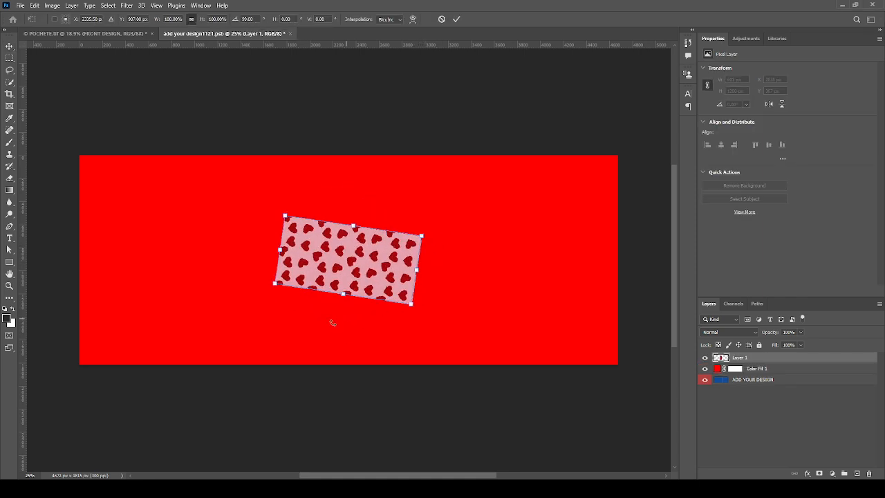
{"action": "key", "text": "ctrl+z"}
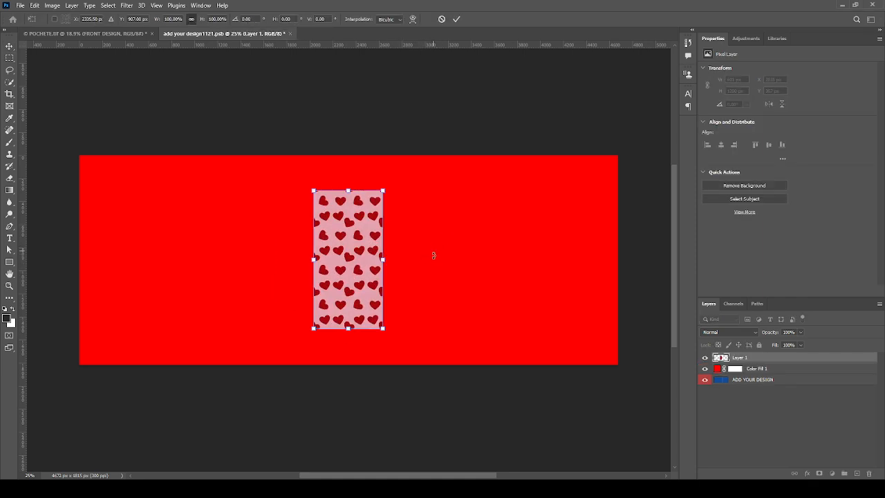
{"action": "left_click_drag", "start_coordinate": [433, 253], "coordinate": [348, 311]}
{"action": "left_click_drag", "start_coordinate": [419, 225], "coordinate": [634, 116]}
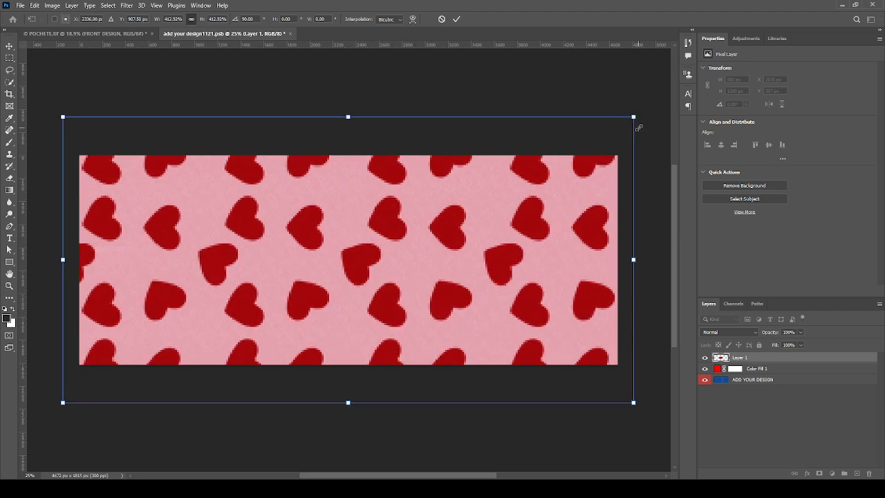
{"action": "key", "text": "Return"}
{"action": "key", "text": "ctrl+s"}
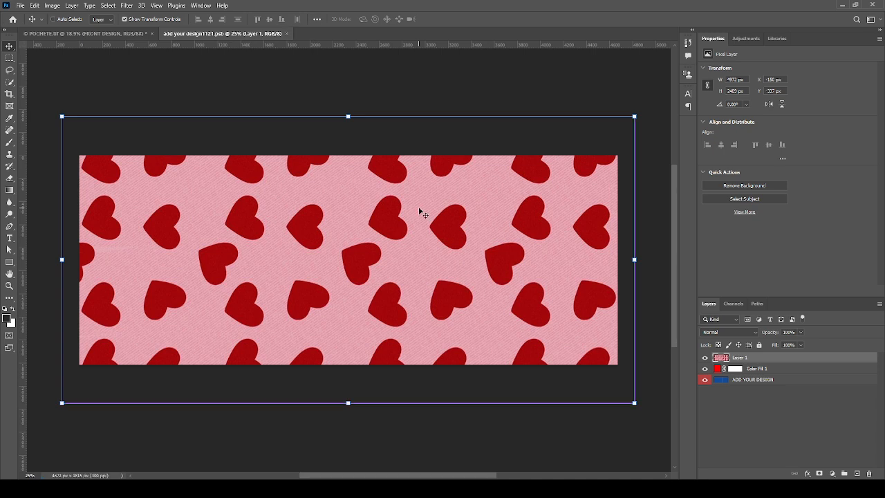
- Undo the enlargement and redo the 90° rotation and enlargement to cover the red canvas
{"action": "key", "text": "ctrl+z"}
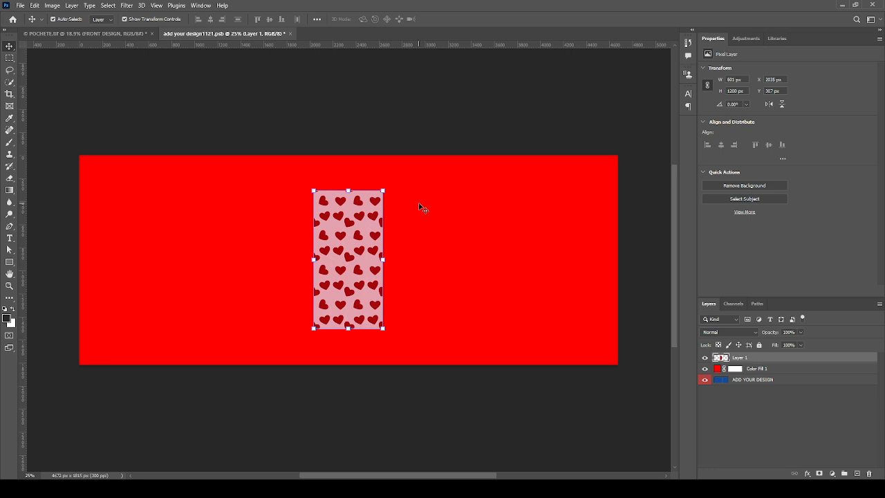
{"action": "key", "text": "ctrl+t"}
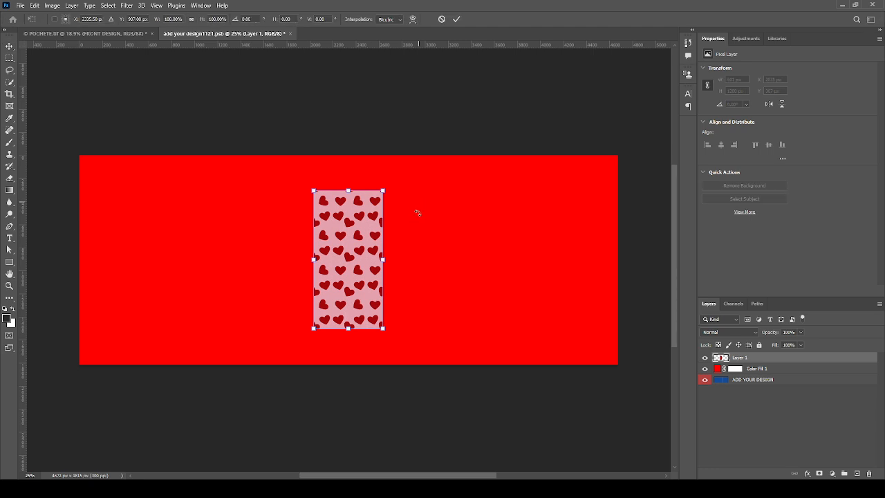
{"action": "left_click_drag", "start_coordinate": [418, 213], "coordinate": [406, 324]}
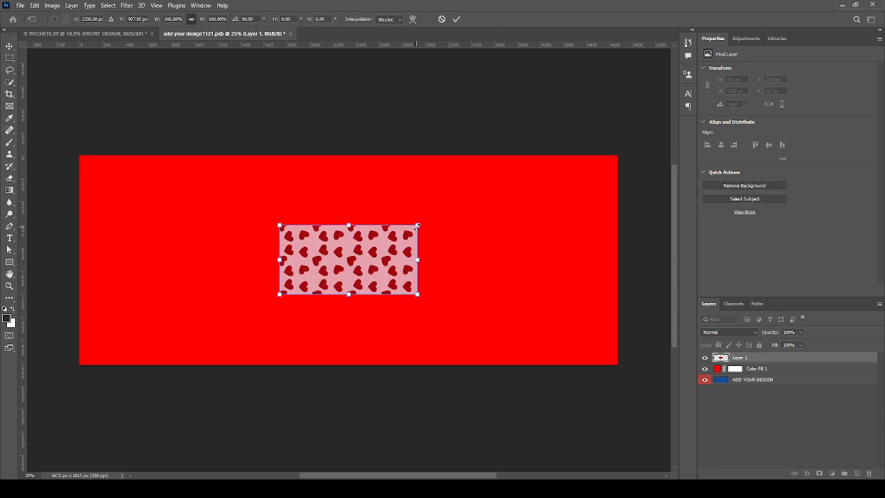
{"action": "left_click_drag", "start_coordinate": [417, 226], "coordinate": [617, 120]}
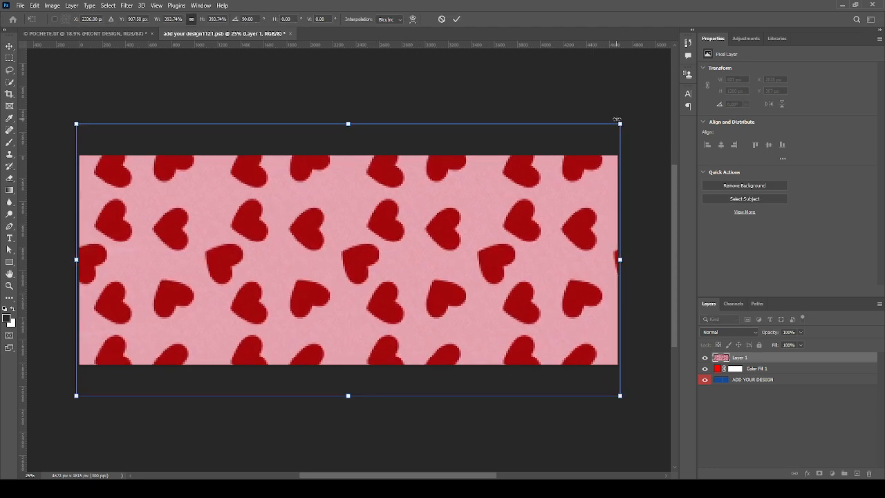
{"action": "key", "text": "Return"}
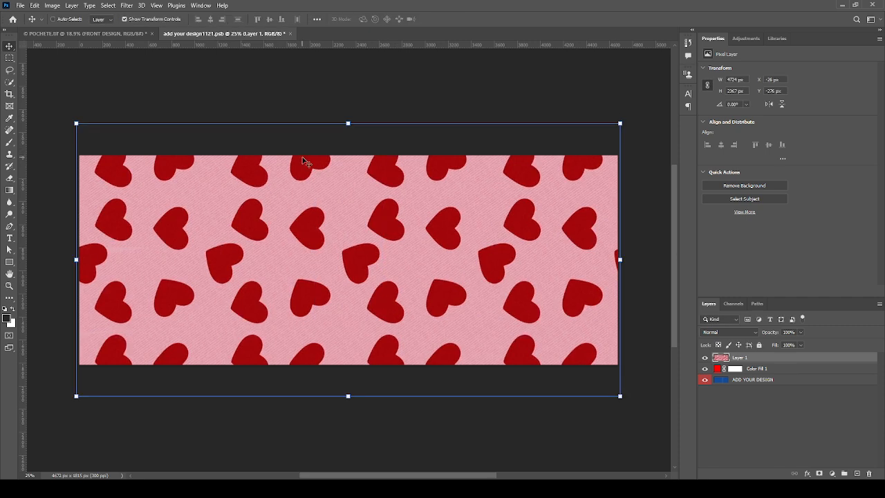
- Save the hearts front design and check the pink hearts pouch in the POCHETE.tif mockup
{"action": "key", "text": "ctrl+s"}
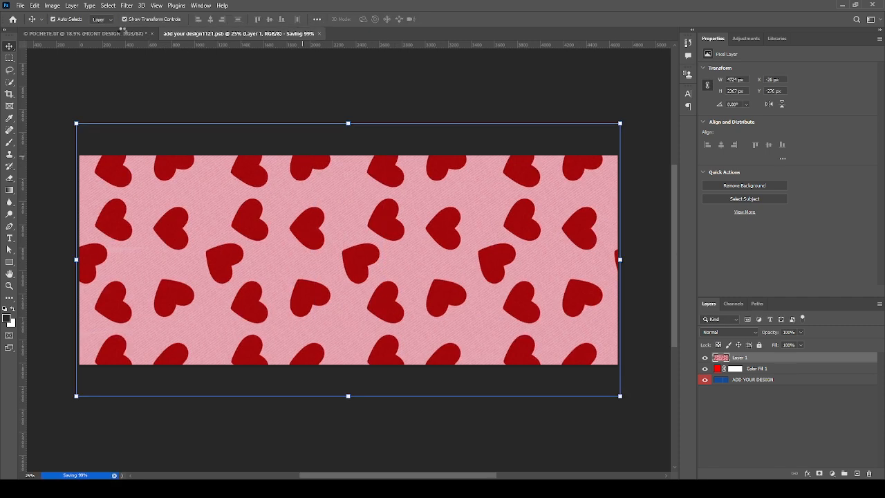
{"action": "left_click", "coordinate": [121, 32]}
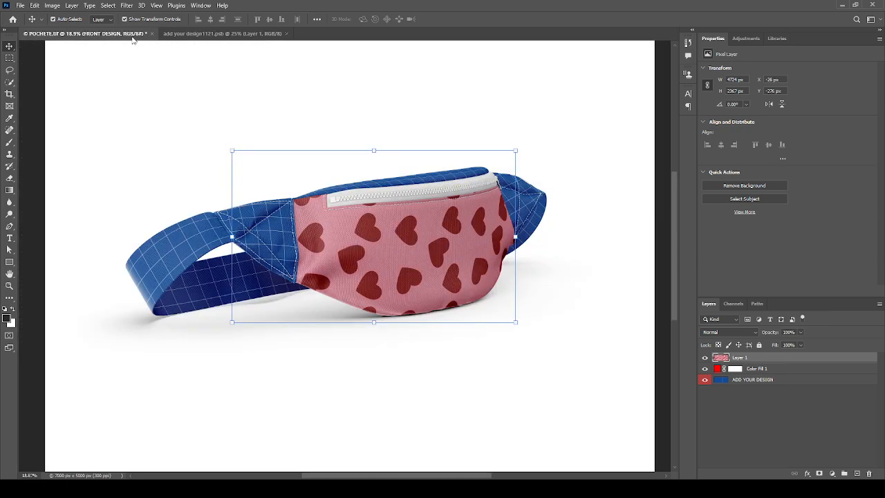
{"action": "scroll", "coordinate": [491, 189], "scroll_direction": "up", "scroll_amount": 2}
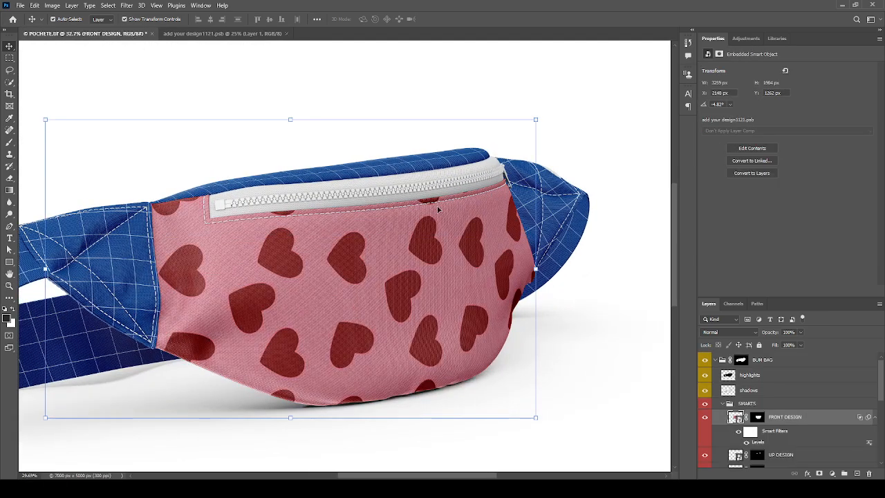
{"action": "scroll", "coordinate": [389, 230], "scroll_direction": "down", "scroll_amount": 2}
{"action": "scroll", "coordinate": [456, 241], "scroll_direction": "down", "scroll_amount": 2}
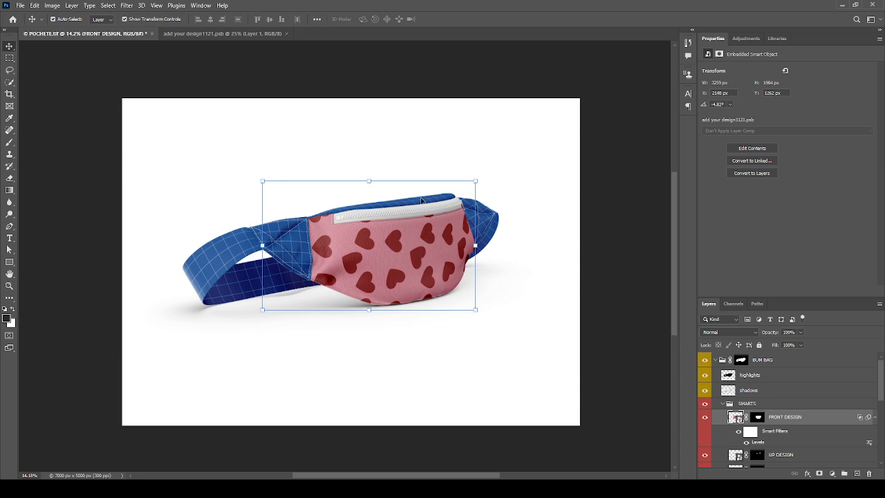
{"action": "scroll", "coordinate": [421, 201], "scroll_direction": "up", "scroll_amount": 2}
{"action": "scroll", "coordinate": [392, 207], "scroll_direction": "up", "scroll_amount": 4}
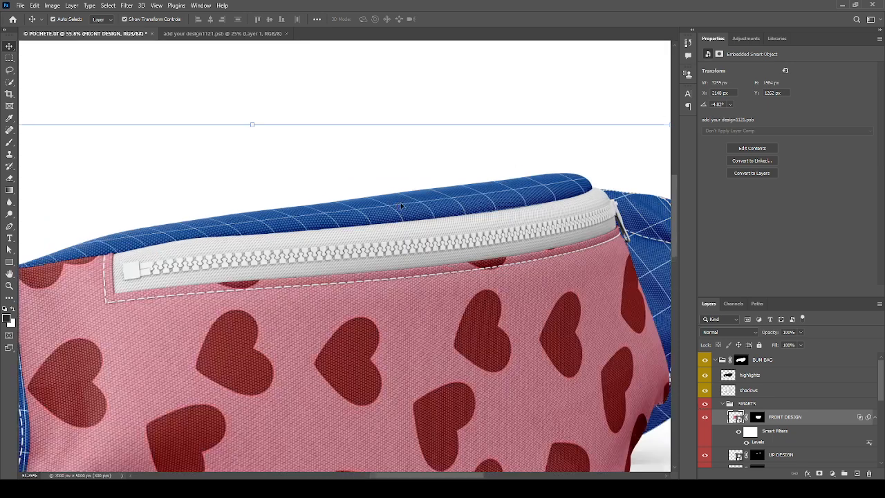
{"action": "scroll", "coordinate": [368, 171], "scroll_direction": "down", "scroll_amount": 5}
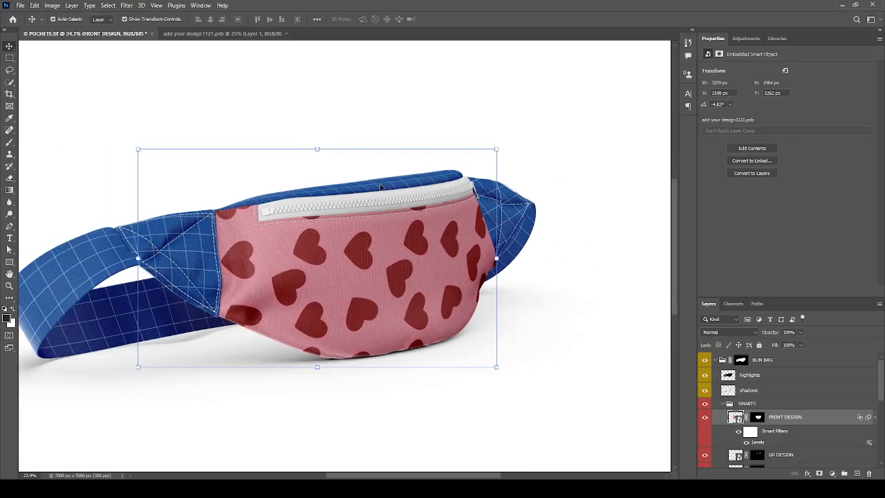
{"action": "key", "text": "ctrl+Tab"}
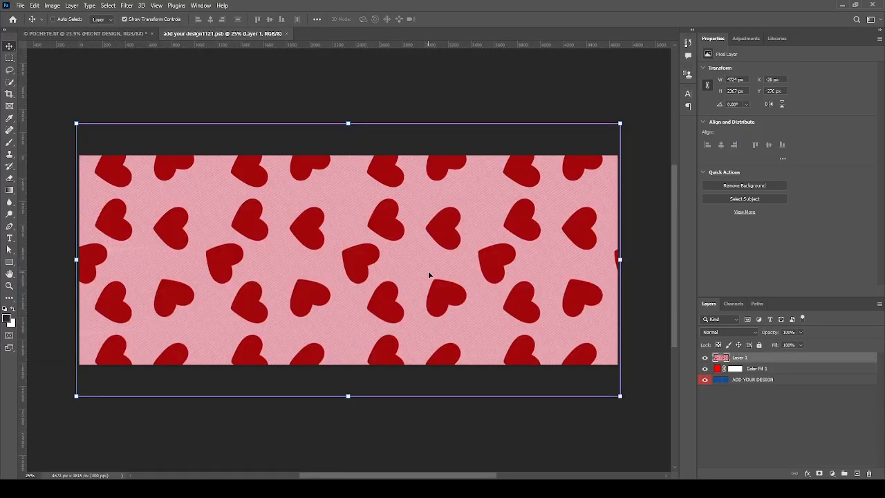
{"action": "left_click", "coordinate": [125, 34]}
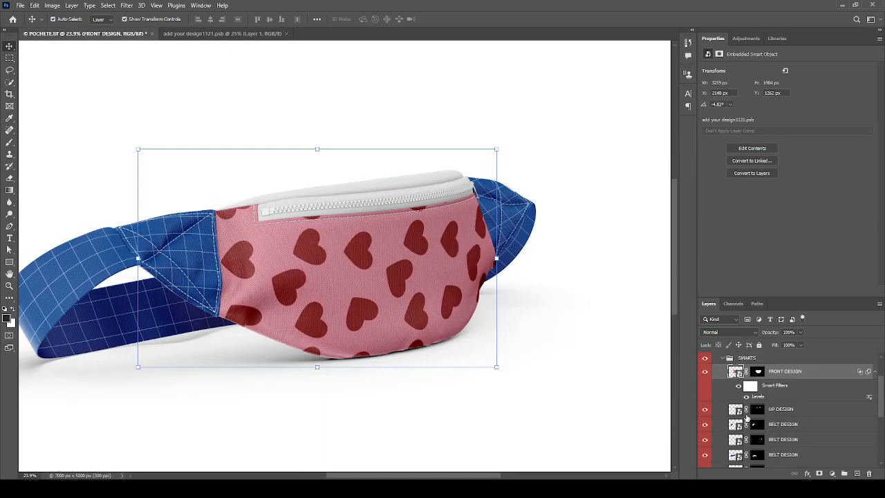
- Paste the hearts pattern into the UP DESIGN smart object and return to the mockup
{"action": "double_click", "coordinate": [737, 409]}
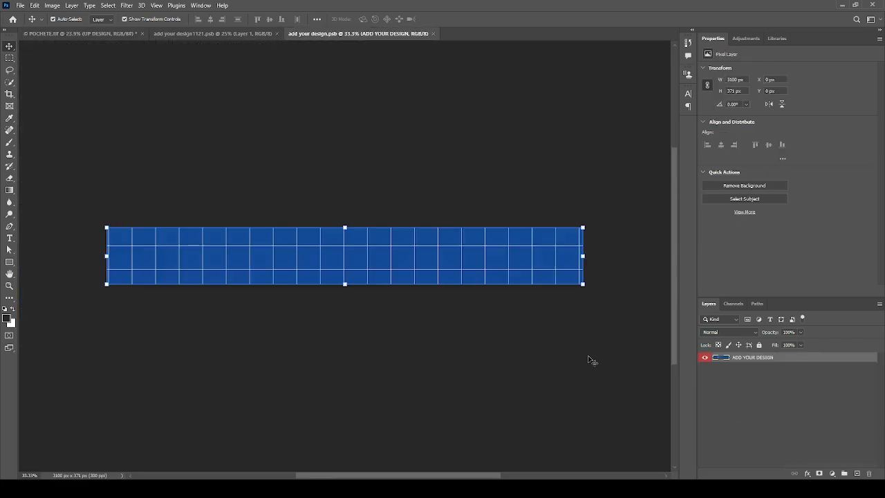
{"action": "key", "text": "ctrl+v"}
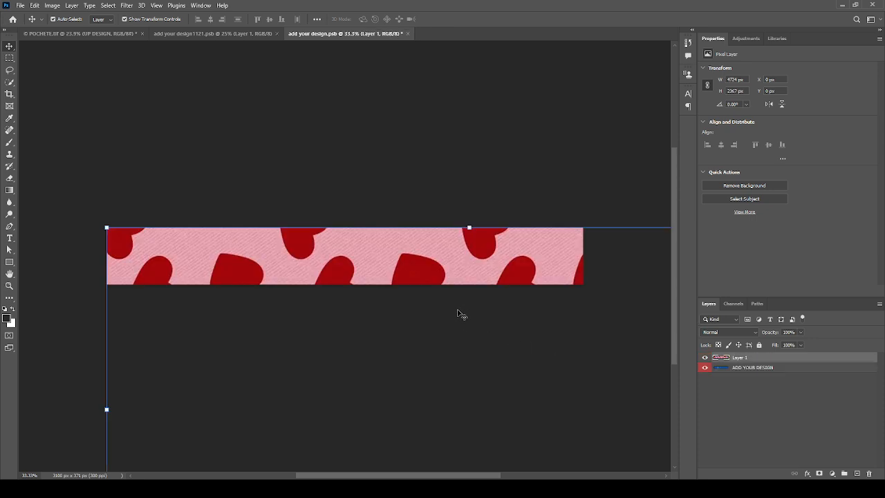
{"action": "left_click", "coordinate": [105, 34]}
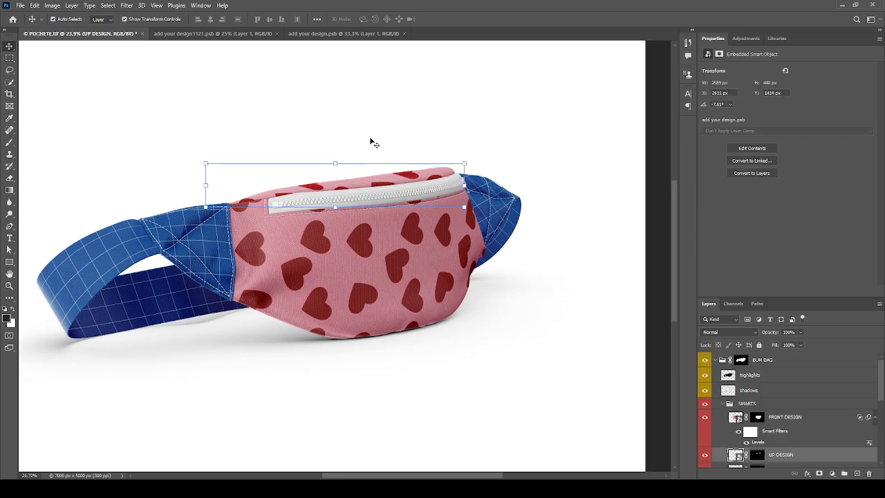
{"action": "left_click", "coordinate": [654, 275]}
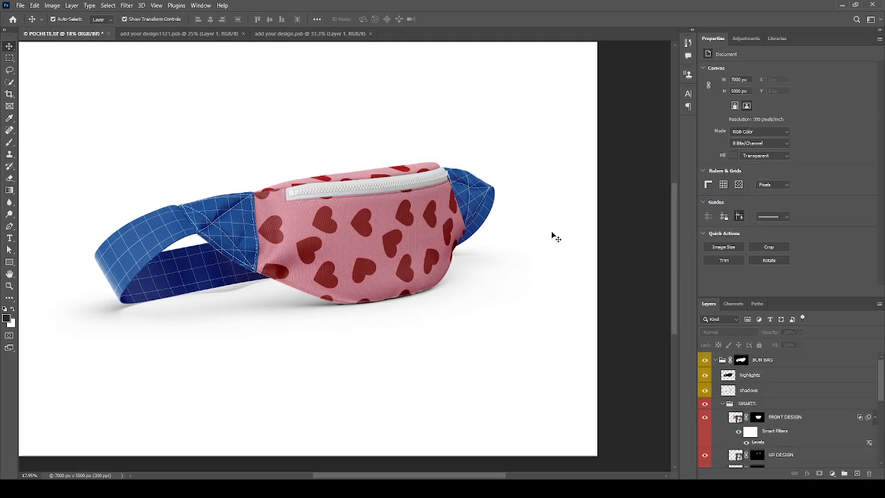
- Hide the BELT, RIGHT and LEFT DESIGN placeholders along the eye column, briefly checking PARTS
{"action": "scroll", "coordinate": [748, 402], "scroll_direction": "down", "scroll_amount": 3}
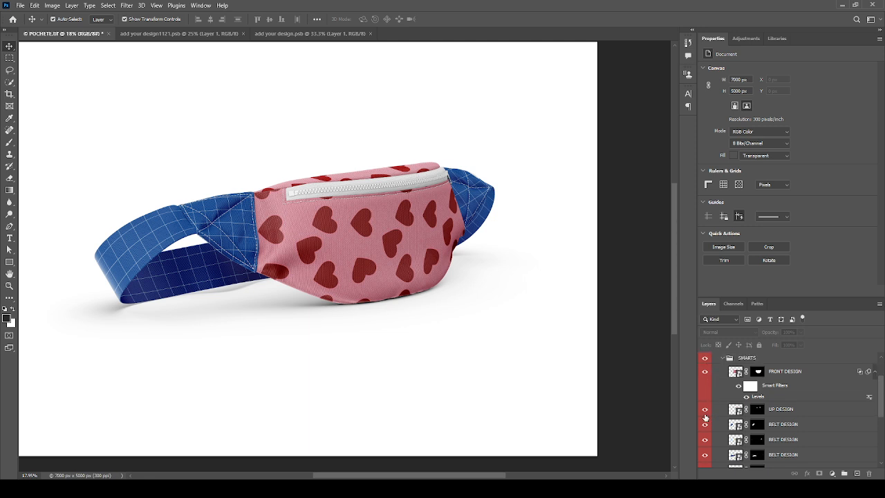
{"action": "left_click", "coordinate": [704, 412]}
{"action": "left_click", "coordinate": [704, 410]}
{"action": "scroll", "coordinate": [706, 414], "scroll_direction": "down", "scroll_amount": 2}
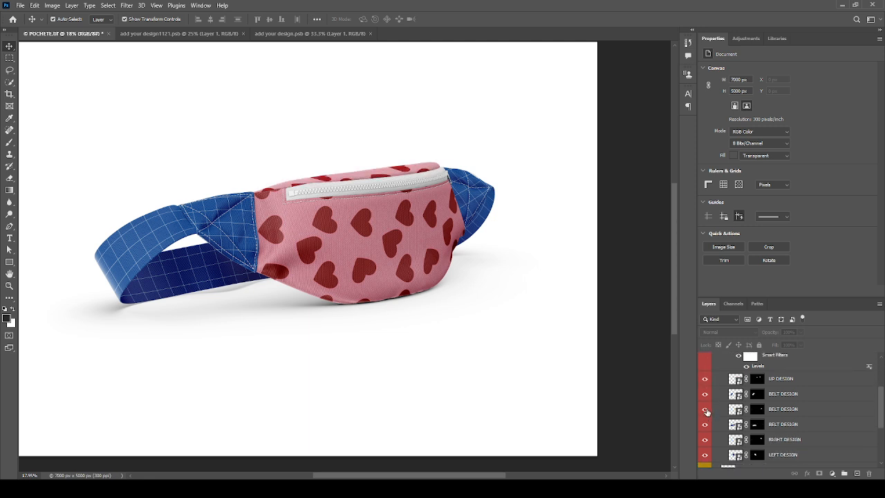
{"action": "left_click_drag", "start_coordinate": [707, 402], "coordinate": [706, 456]}
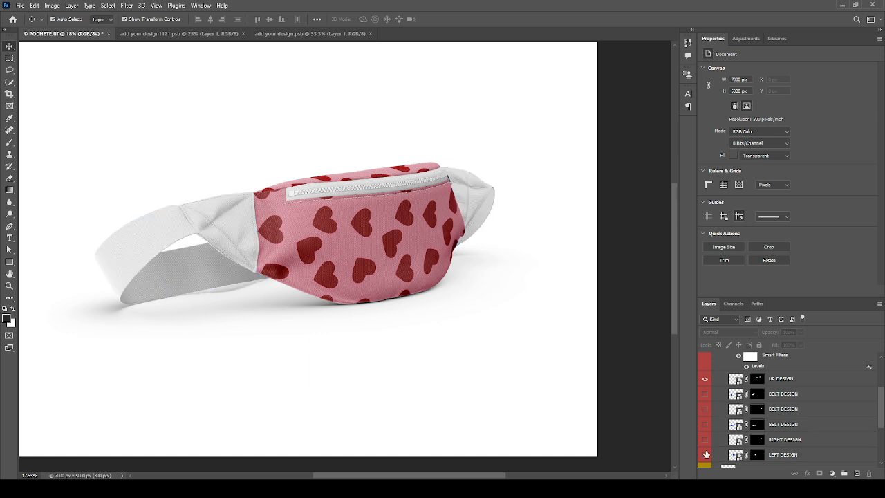
{"action": "scroll", "coordinate": [723, 414], "scroll_direction": "down", "scroll_amount": 3}
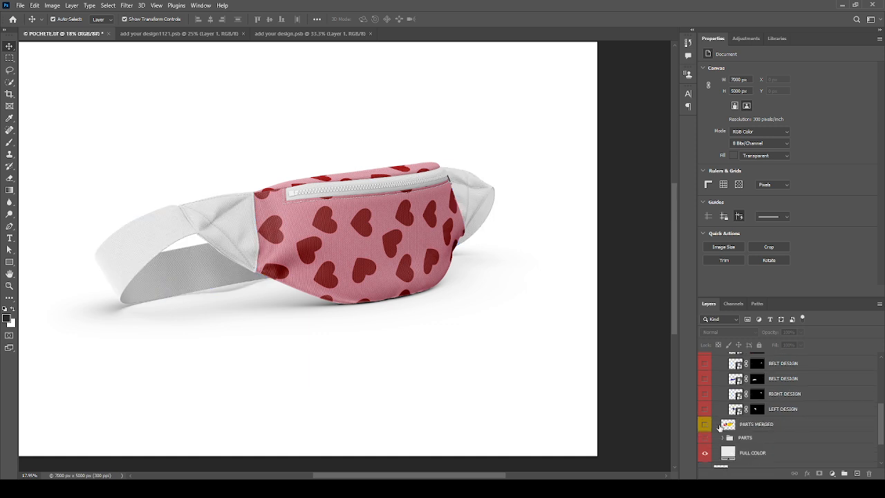
{"action": "left_click", "coordinate": [706, 440]}
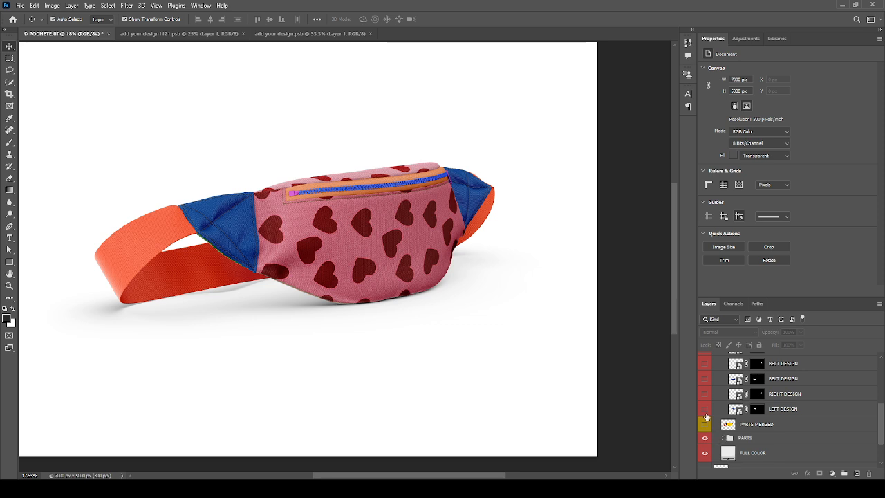
{"action": "left_click", "coordinate": [706, 440]}
- Compare the top-panel hearts and belt grid by toggling them, leaving the belt grid hidden
{"action": "scroll", "coordinate": [706, 425], "scroll_direction": "up", "scroll_amount": 3}
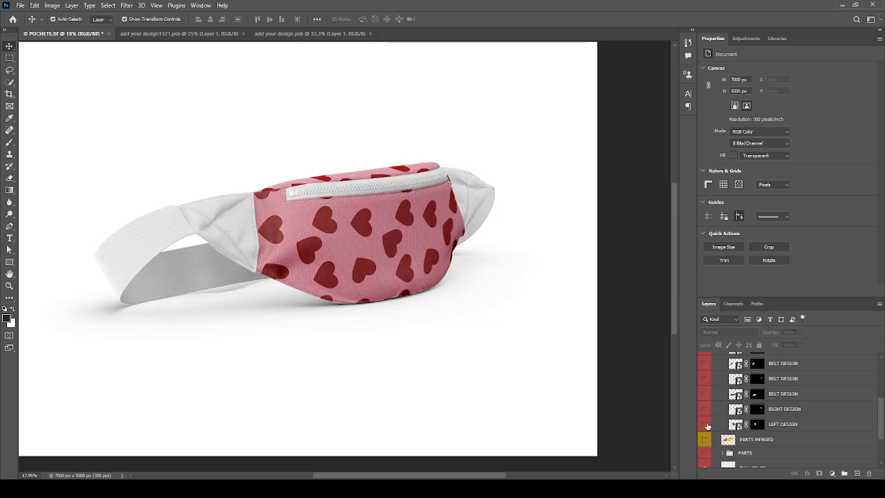
{"action": "left_click", "coordinate": [705, 398]}
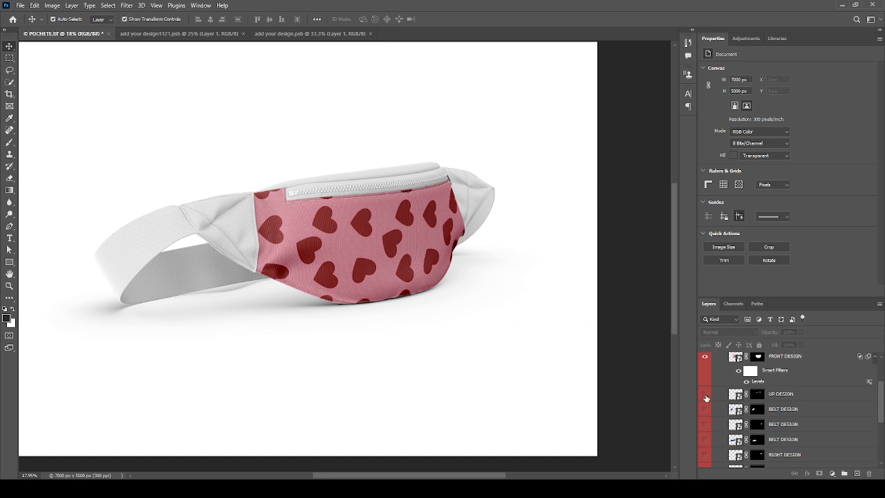
{"action": "left_click", "coordinate": [705, 396]}
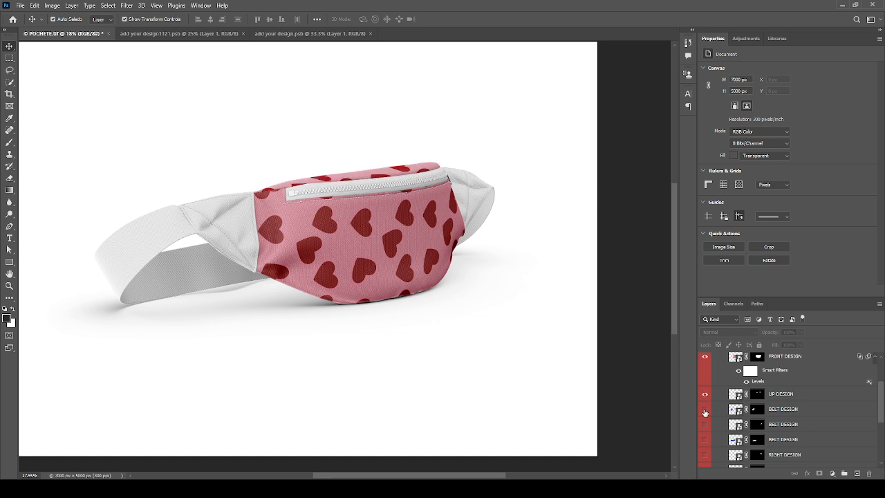
{"action": "scroll", "coordinate": [707, 393], "scroll_direction": "up", "scroll_amount": 1}
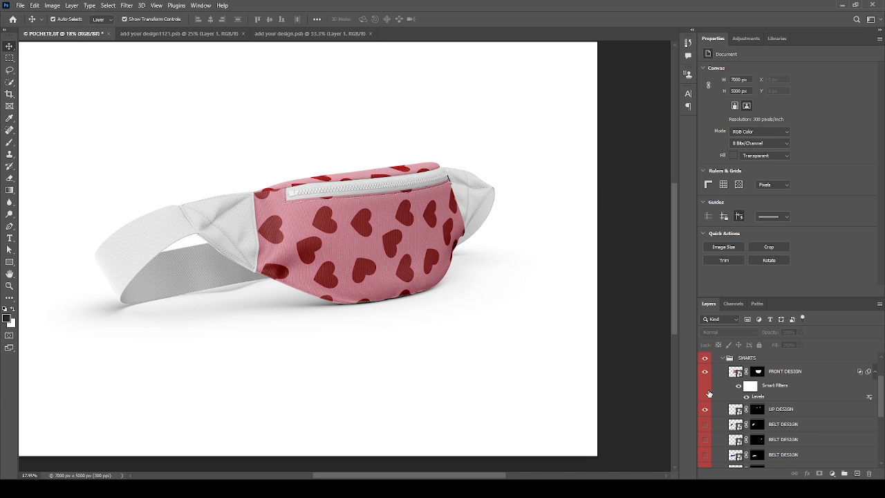
{"action": "scroll", "coordinate": [709, 393], "scroll_direction": "down", "scroll_amount": 1}
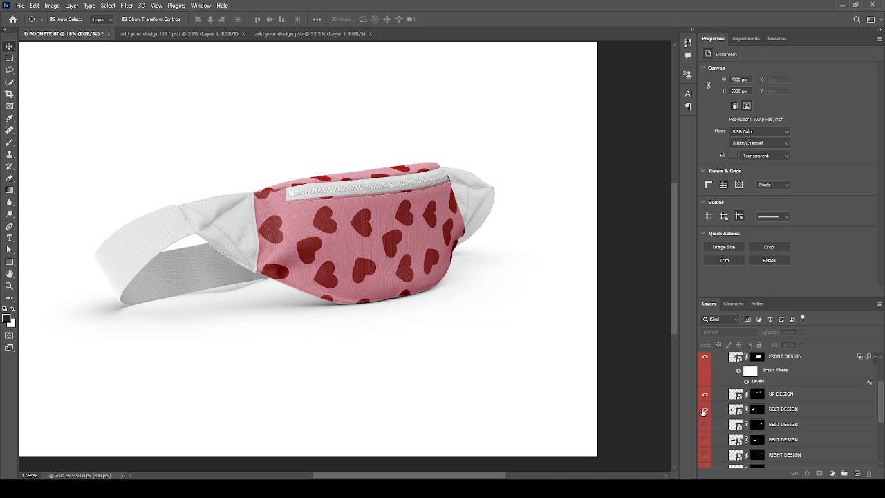
{"action": "left_click", "coordinate": [705, 410]}
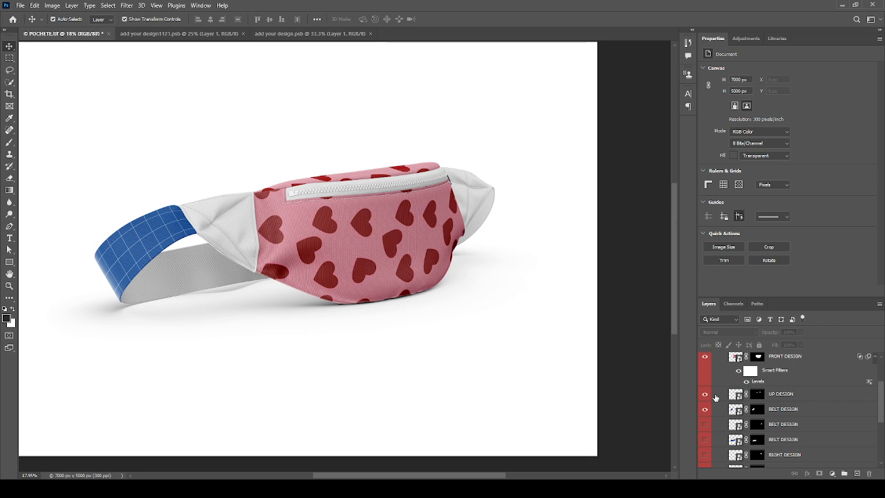
{"action": "left_click", "coordinate": [706, 394]}
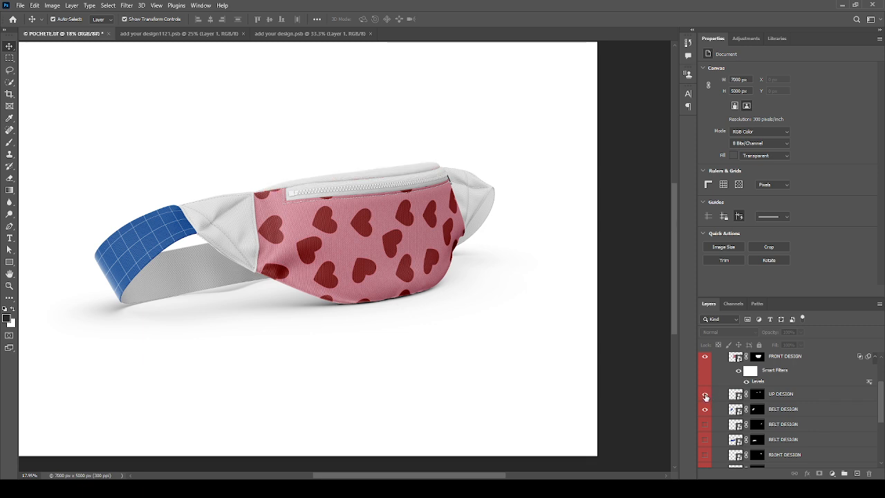
{"action": "left_click", "coordinate": [705, 395]}
{"action": "left_click", "coordinate": [706, 409]}
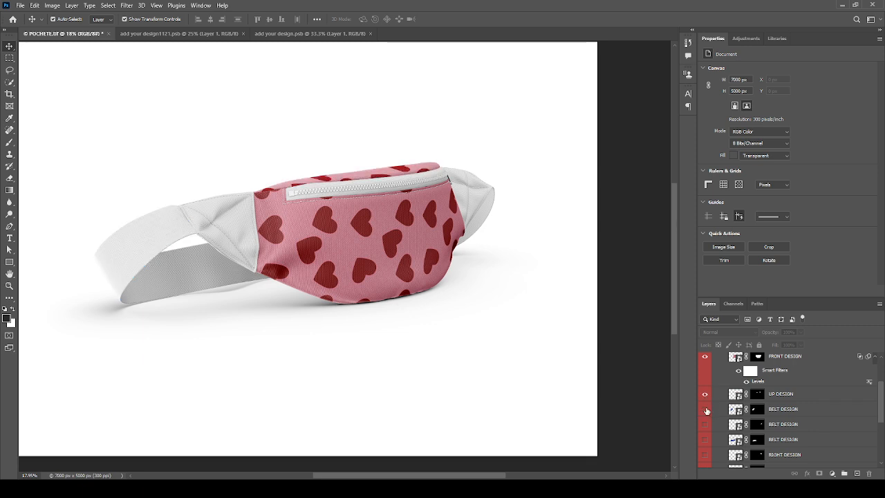
{"action": "scroll", "coordinate": [706, 410], "scroll_direction": "down", "scroll_amount": 5}
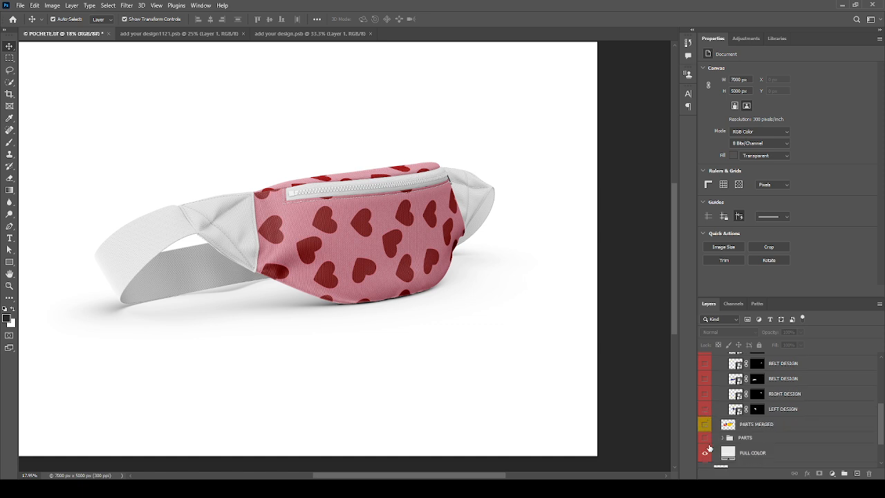
- Show and expand the PARTS group, previewing the zipper with STITCHES copy toggled
{"action": "left_click", "coordinate": [705, 438]}
{"action": "left_click", "coordinate": [722, 438]}
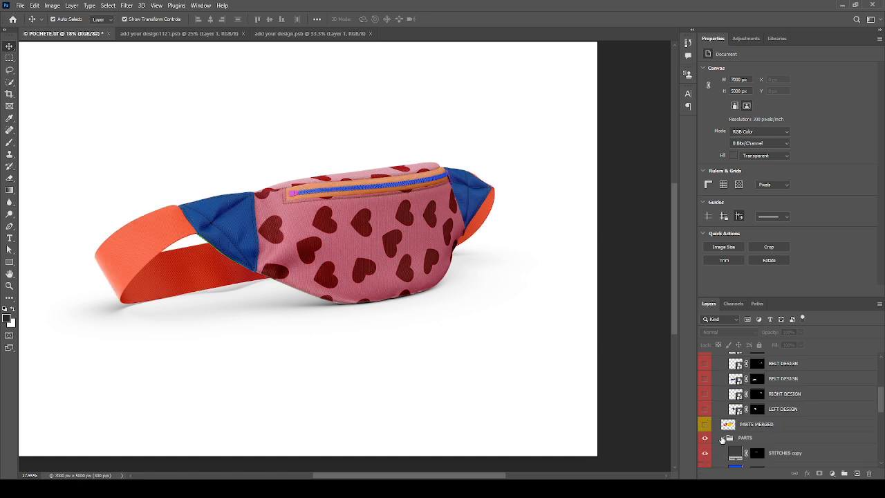
{"action": "scroll", "coordinate": [724, 427], "scroll_direction": "down", "scroll_amount": 3}
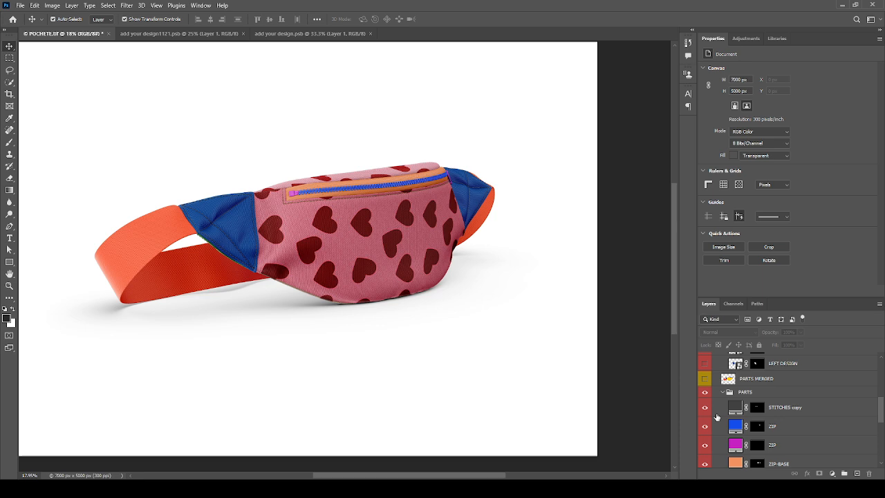
{"action": "left_click", "coordinate": [705, 410]}
{"action": "scroll", "coordinate": [706, 412], "scroll_direction": "down", "scroll_amount": 1}
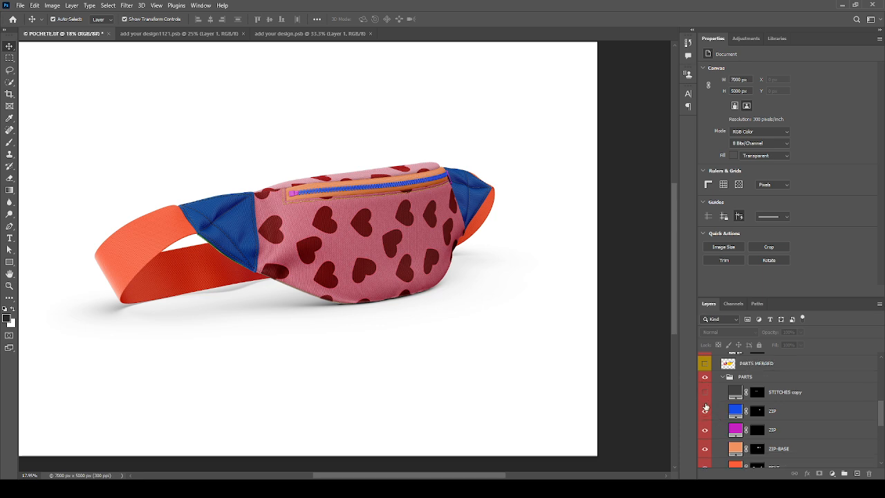
- Compare dark grey and yellow stitches, leaving the STITCHES copy layer visible and selected
{"action": "left_click", "coordinate": [706, 393]}
{"action": "left_click", "coordinate": [705, 393]}
{"action": "scroll", "coordinate": [410, 215], "scroll_direction": "up", "scroll_amount": 5}
{"action": "scroll", "coordinate": [409, 214], "scroll_direction": "up", "scroll_amount": 2}
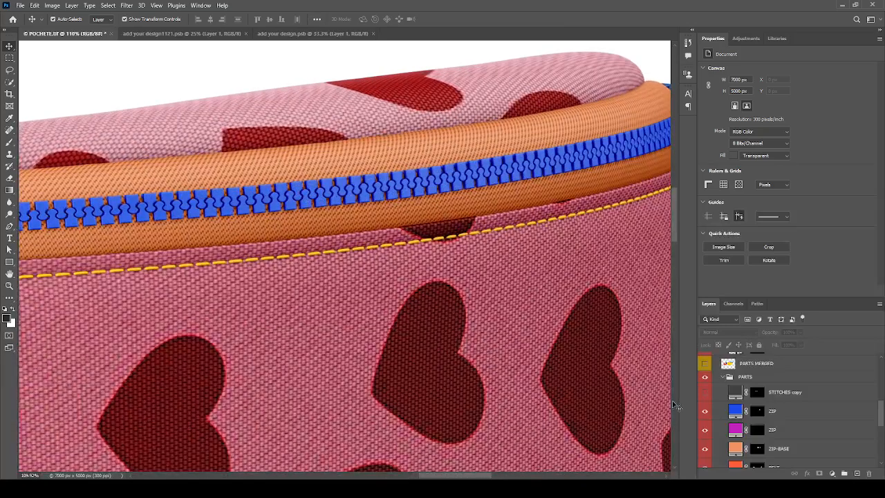
{"action": "left_click", "coordinate": [705, 393]}
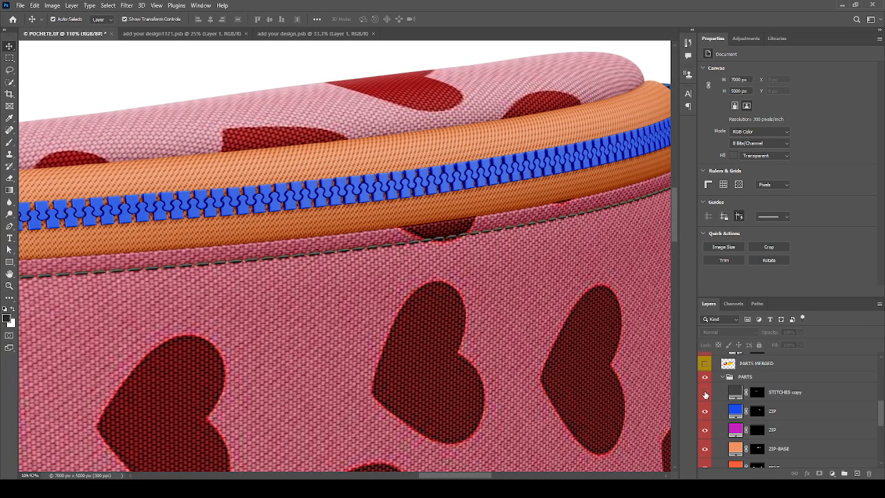
{"action": "left_click", "coordinate": [705, 394]}
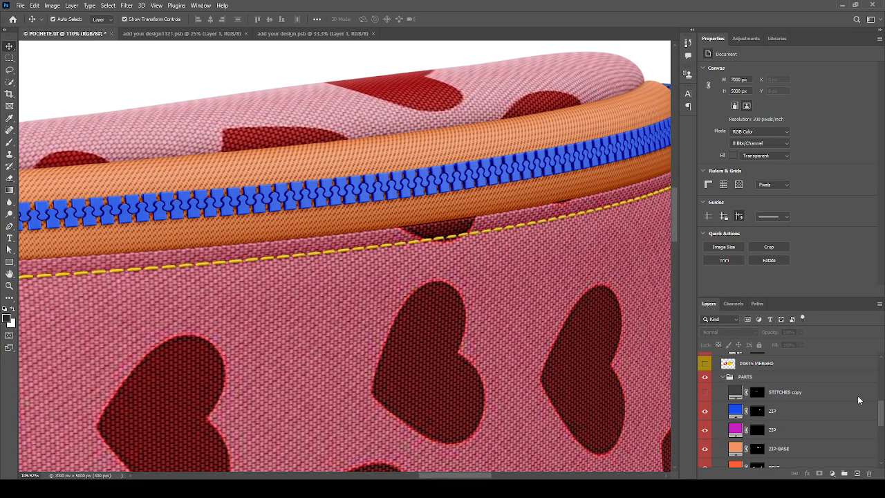
{"action": "left_click", "coordinate": [705, 393]}
{"action": "left_click", "coordinate": [705, 394]}
{"action": "left_click", "coordinate": [705, 393]}
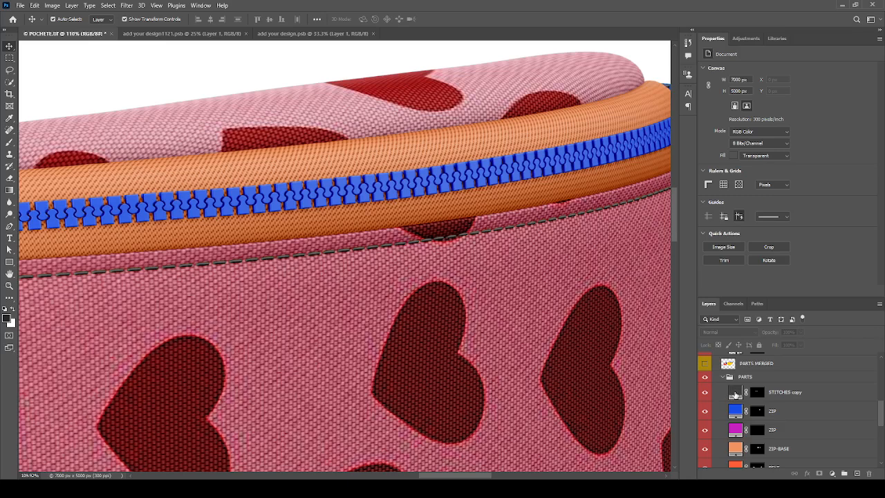
{"action": "left_click", "coordinate": [736, 394]}
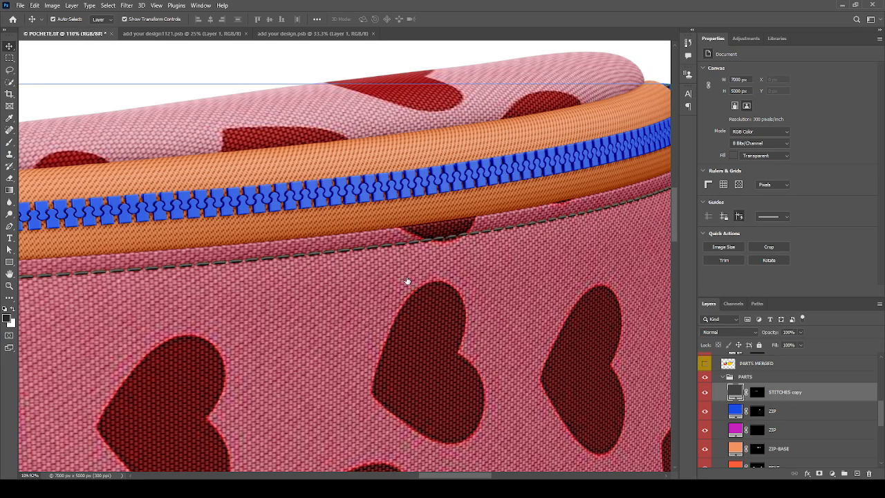
- Recolour the stitches with a sampled pink, then the ZIP teeth with the hearts' dark red
{"action": "key", "text": "i"}
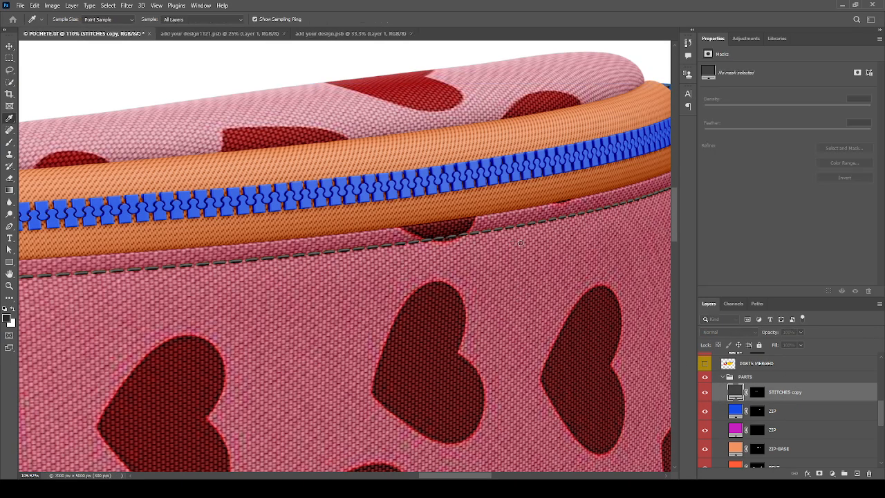
{"action": "left_click", "coordinate": [520, 243]}
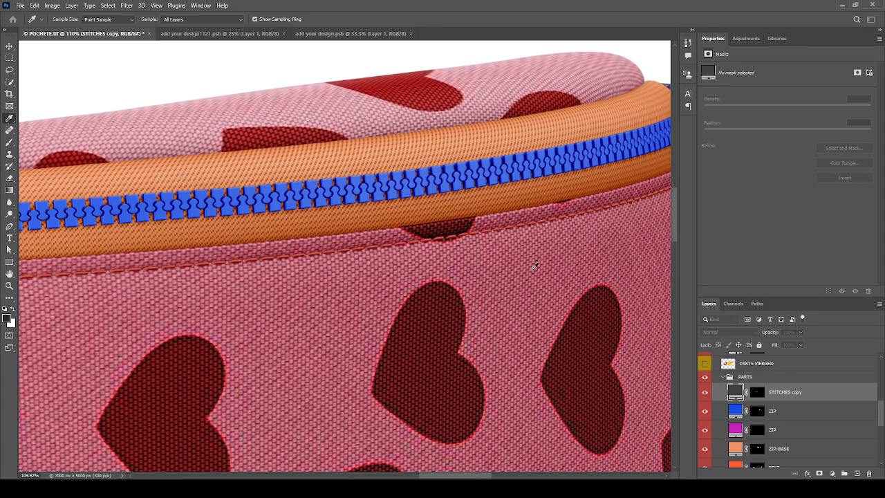
{"action": "key", "text": "v"}
{"action": "scroll", "coordinate": [578, 222], "scroll_direction": "down", "scroll_amount": 2}
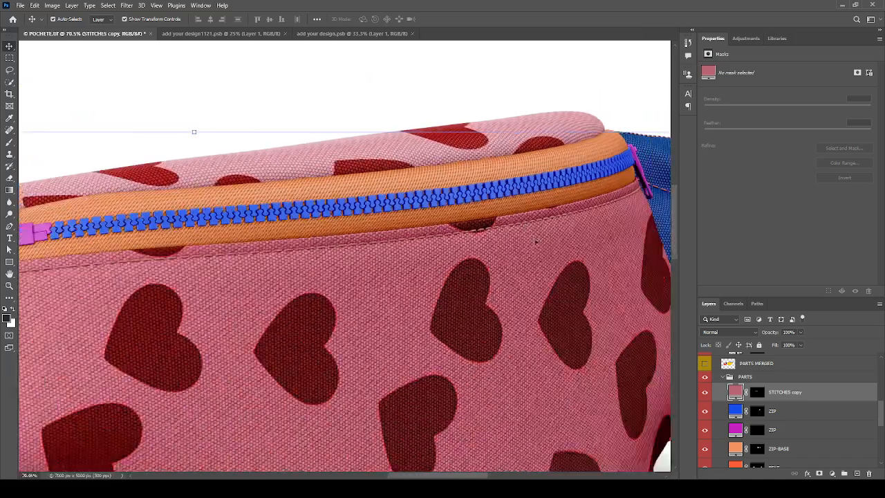
{"action": "left_click", "coordinate": [704, 410]}
{"action": "left_click", "coordinate": [705, 412]}
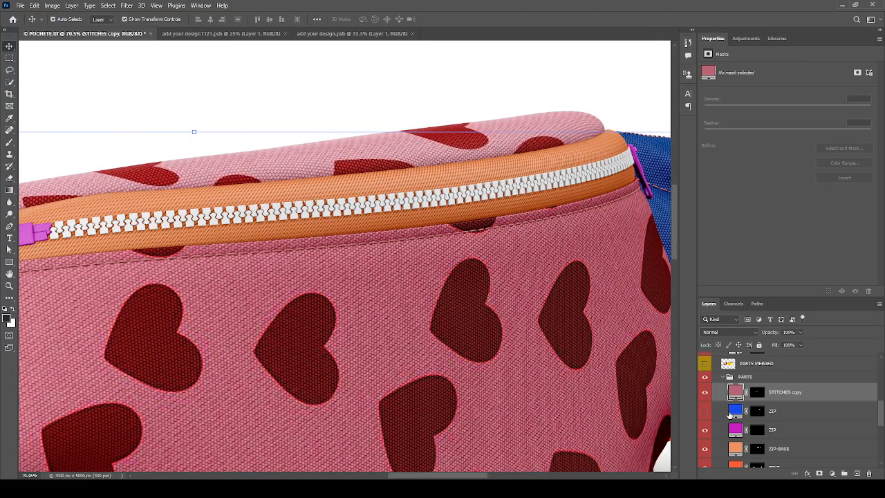
{"action": "left_click", "coordinate": [733, 412]}
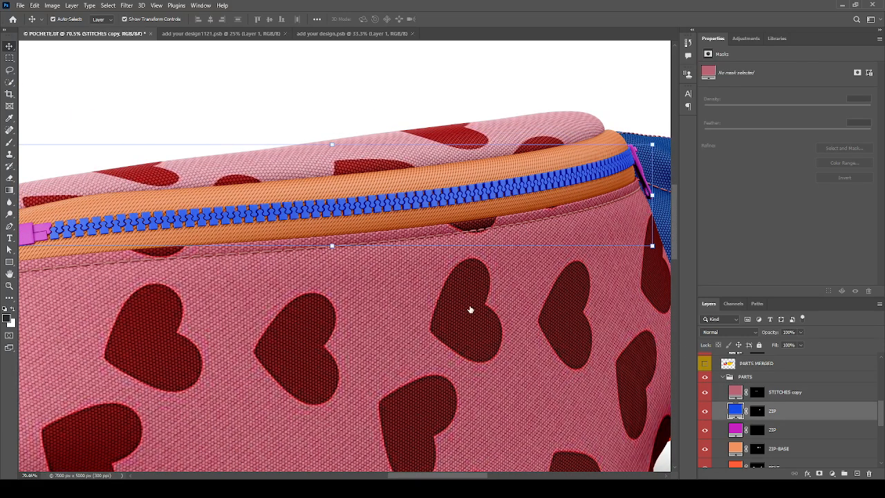
{"action": "key", "text": "i"}
{"action": "left_click", "coordinate": [297, 349]}
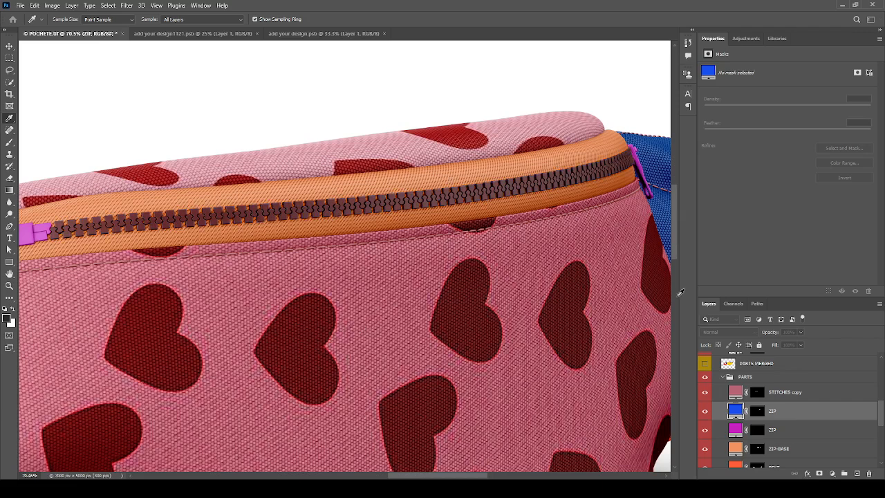
{"action": "key", "text": "v"}
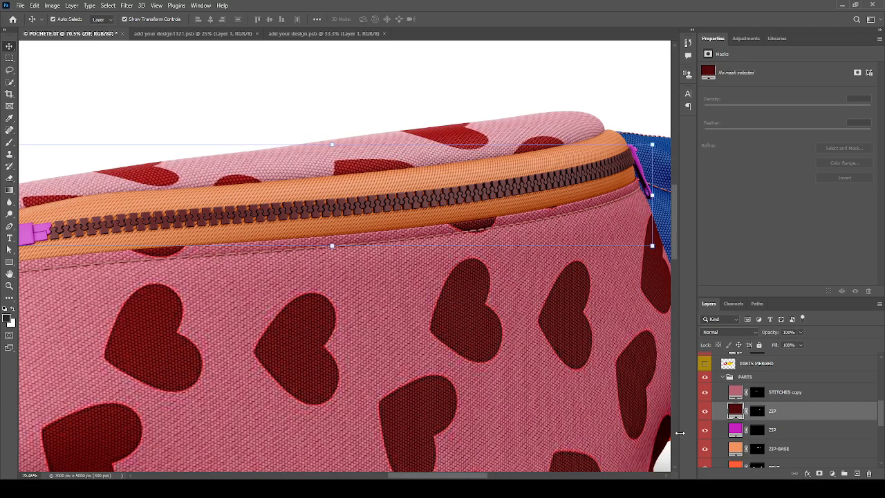
- Recolour the zipper pulls layer with the hearts' dark red and check the zipper base layer
{"action": "left_click", "coordinate": [705, 431]}
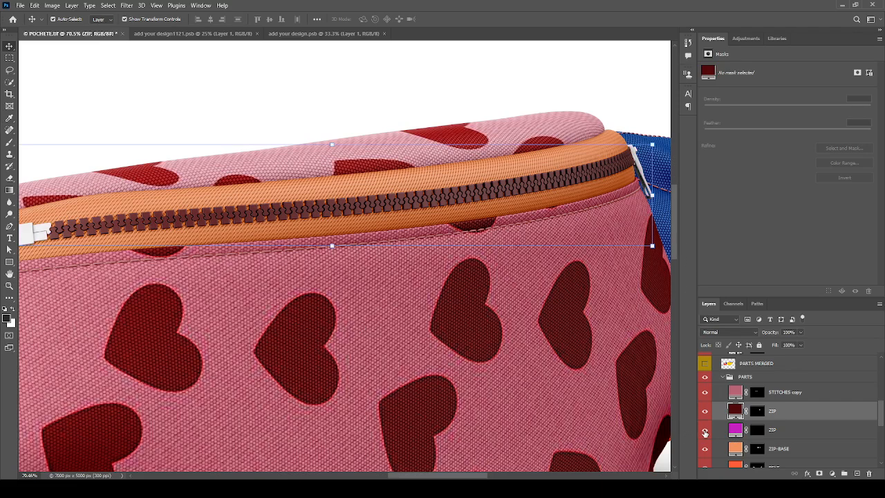
{"action": "left_click", "coordinate": [705, 432]}
{"action": "left_click", "coordinate": [732, 430]}
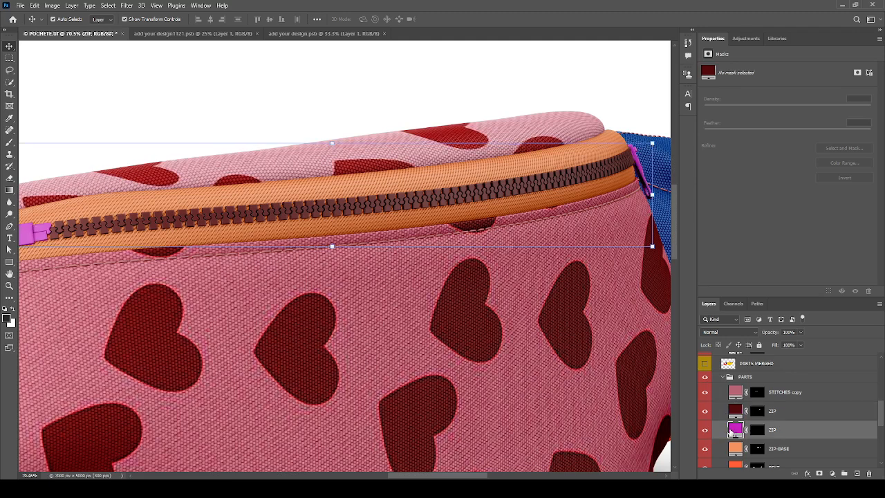
{"action": "key", "text": "i"}
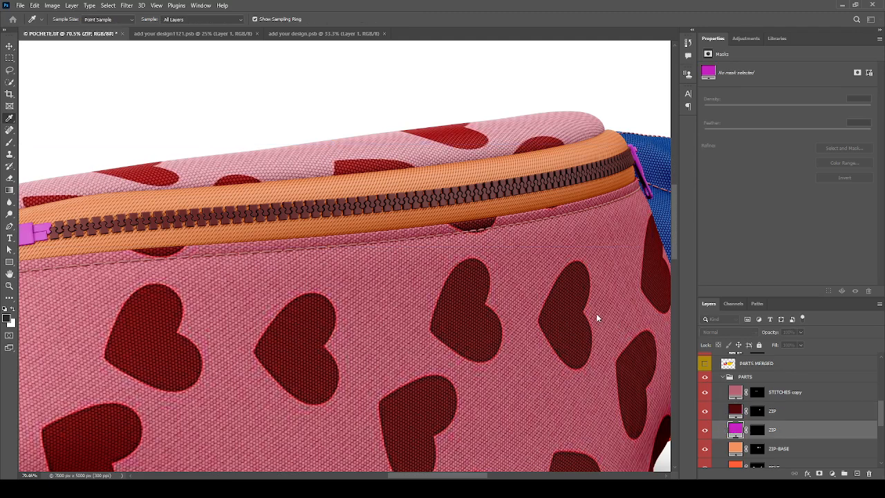
{"action": "left_click", "coordinate": [170, 314]}
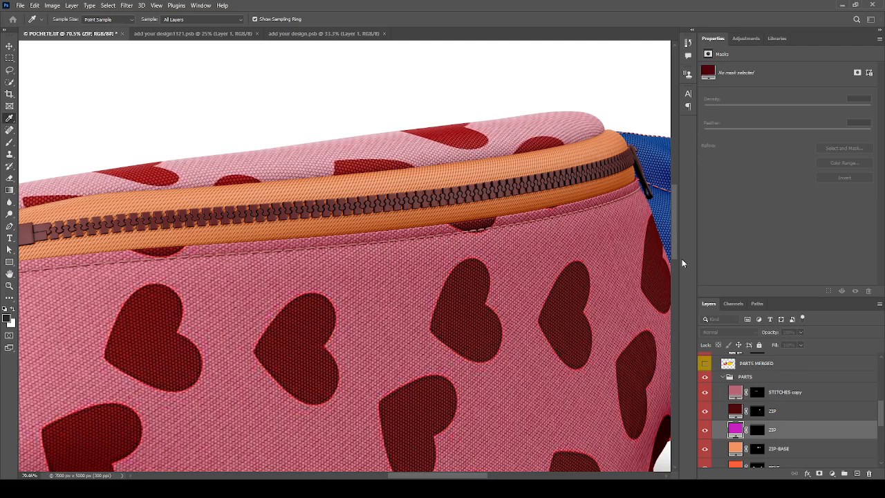
{"action": "key", "text": "v"}
{"action": "scroll", "coordinate": [712, 414], "scroll_direction": "down", "scroll_amount": 3}
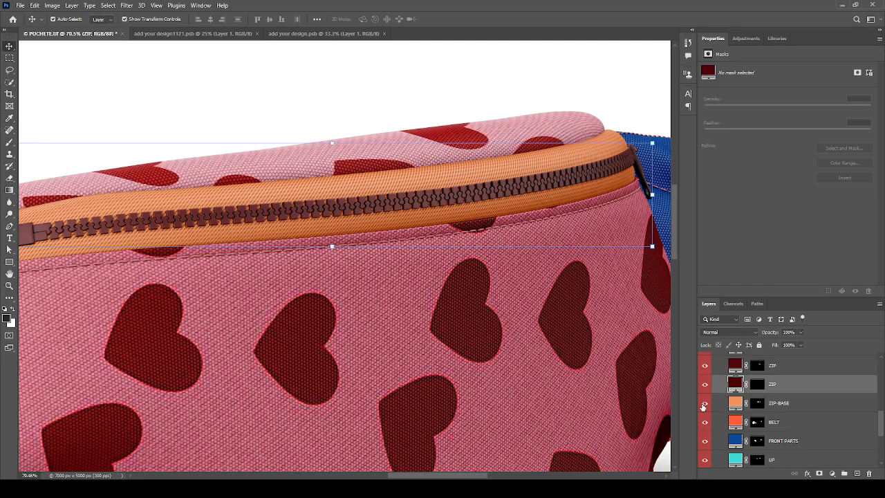
{"action": "scroll", "coordinate": [426, 243], "scroll_direction": "down", "scroll_amount": 2}
{"action": "scroll", "coordinate": [426, 244], "scroll_direction": "down", "scroll_amount": 2}
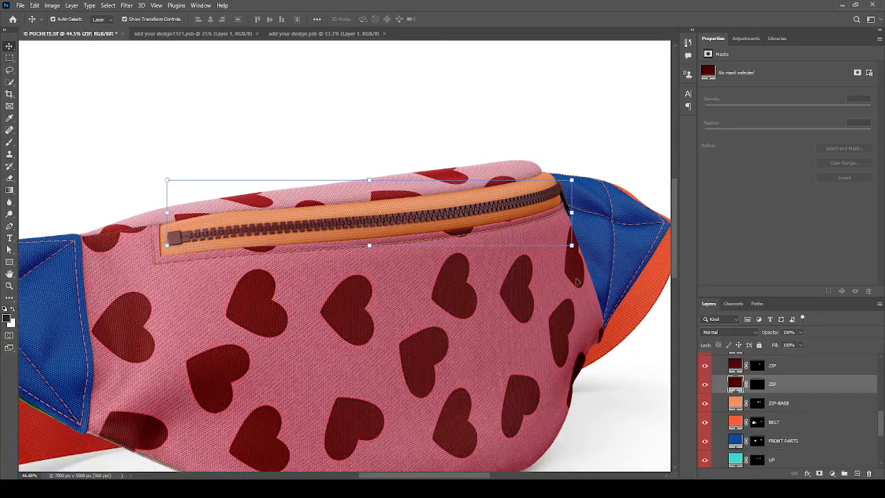
{"action": "left_click", "coordinate": [705, 404]}
{"action": "left_click", "coordinate": [705, 405]}
- Recolour the ZIP-BASE layer with the dark red sampled from a heart
{"action": "left_click", "coordinate": [733, 404]}
{"action": "left_click", "coordinate": [354, 300]}
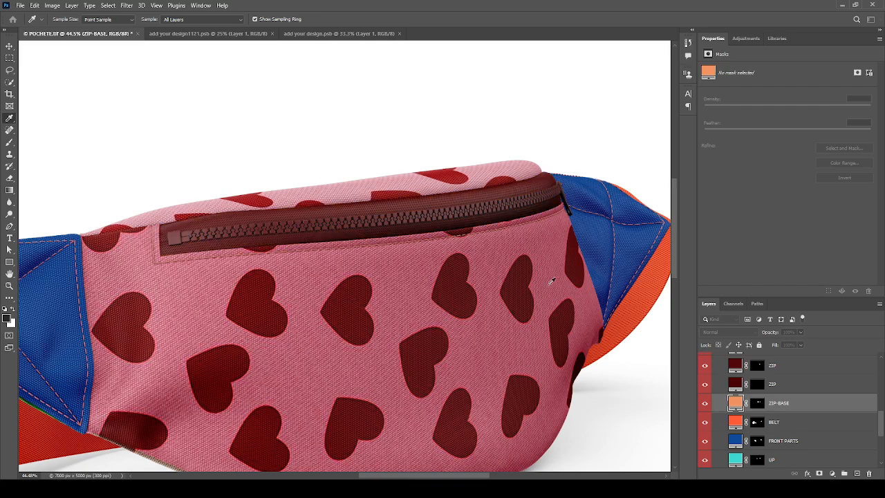
{"action": "key", "text": "v"}
- Find the BELT layer and recolour the orange strap with the bag's pink
{"action": "scroll", "coordinate": [650, 221], "scroll_direction": "down", "scroll_amount": 3}
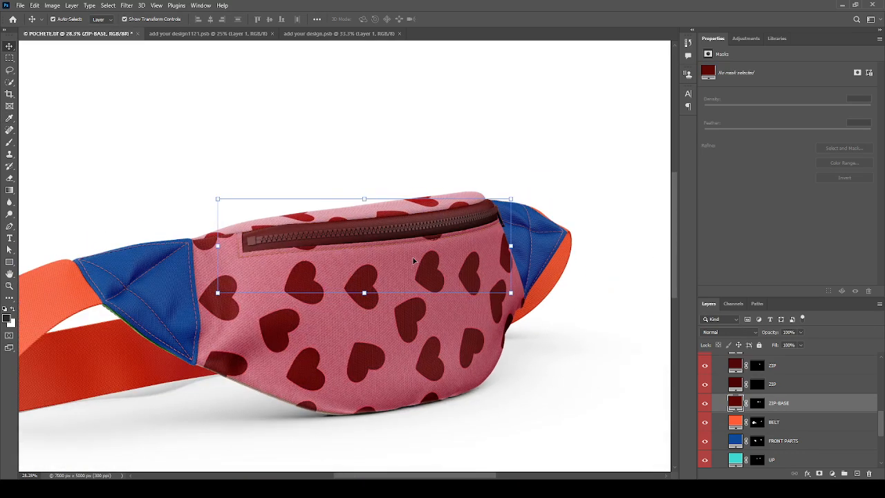
{"action": "scroll", "coordinate": [566, 314], "scroll_direction": "down", "scroll_amount": 2}
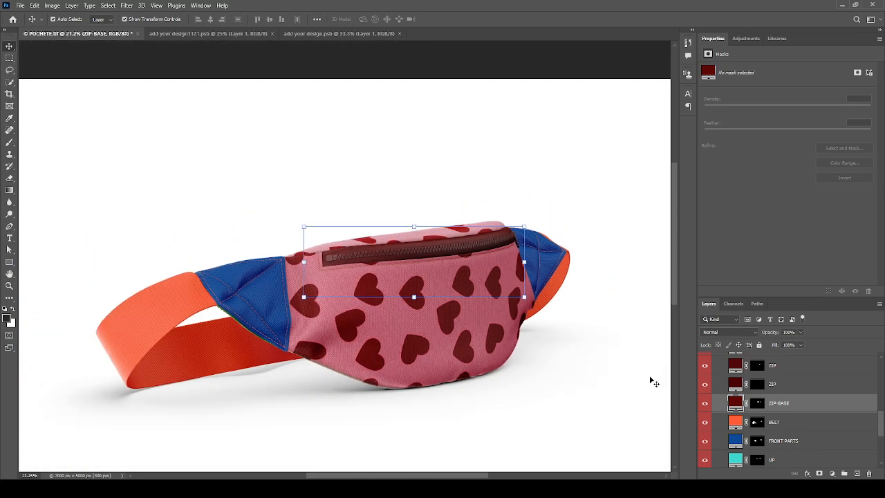
{"action": "left_click", "coordinate": [705, 422]}
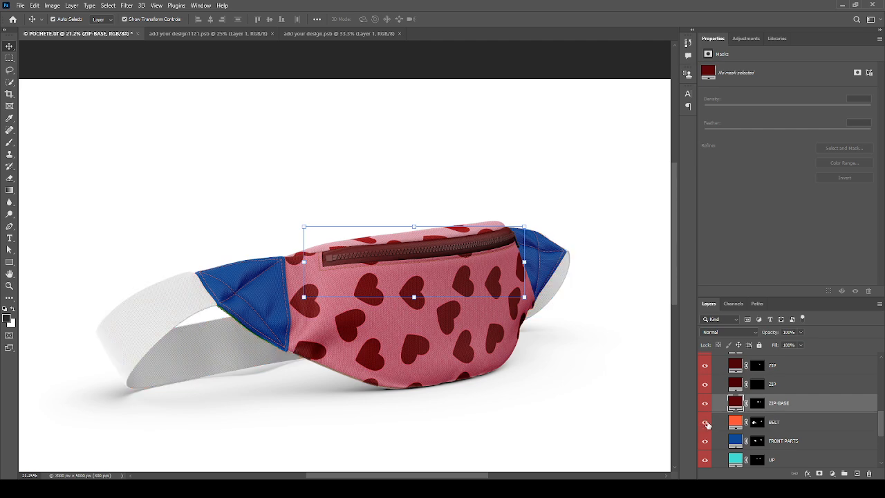
{"action": "left_click", "coordinate": [706, 421]}
{"action": "left_click", "coordinate": [735, 423]}
{"action": "left_click", "coordinate": [385, 317]}
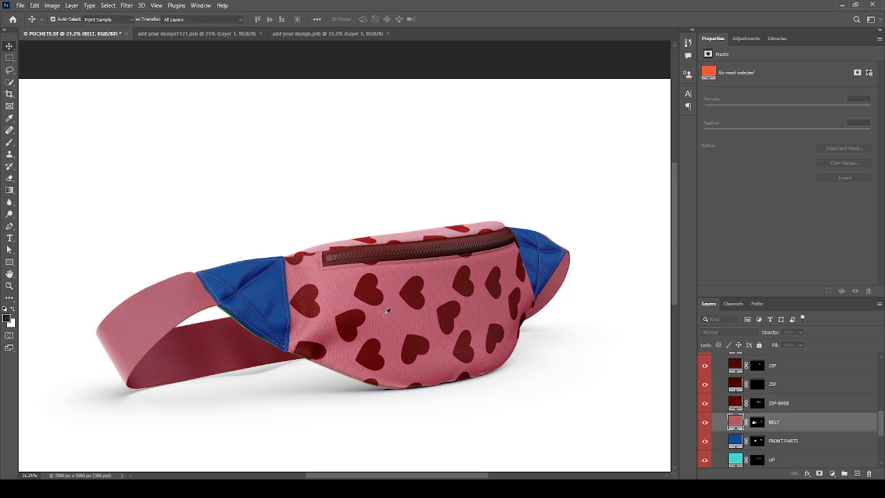
{"action": "scroll", "coordinate": [709, 437], "scroll_direction": "down", "scroll_amount": 2}
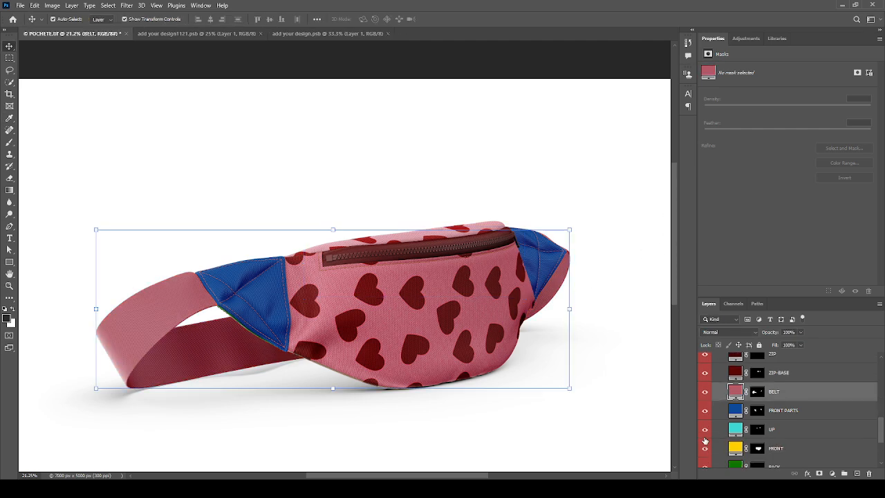
{"action": "left_click", "coordinate": [705, 416]}
- Fill the FRONT PARTS layer's blue side panels with a heart's dark red using the eyedropper
{"action": "left_click", "coordinate": [705, 416]}
{"action": "left_click", "coordinate": [735, 413]}
{"action": "key", "text": "i"}
{"action": "left_click", "coordinate": [298, 298]}
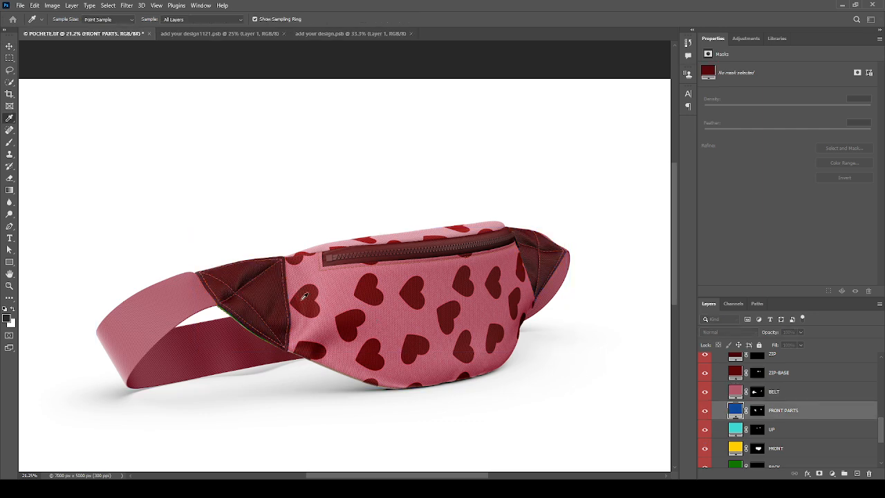
{"action": "key", "text": "v"}
{"action": "scroll", "coordinate": [457, 221], "scroll_direction": "down", "scroll_amount": 2}
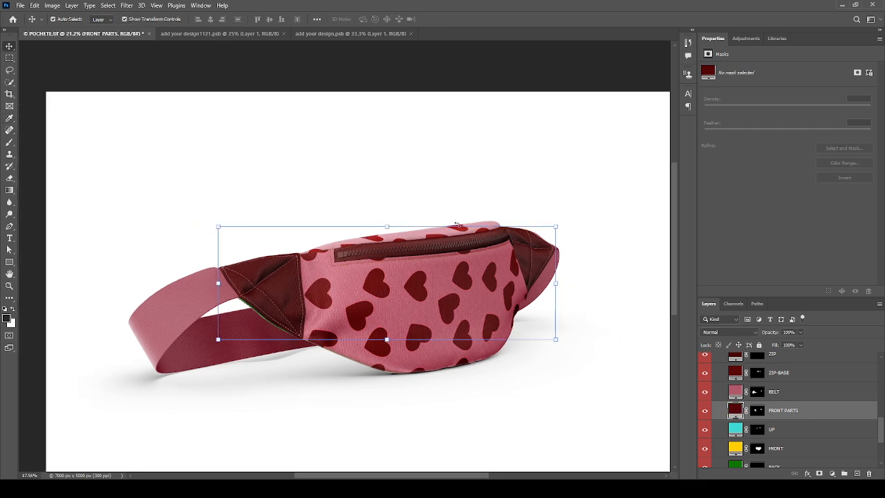
{"action": "scroll", "coordinate": [512, 248], "scroll_direction": "up", "scroll_amount": 1}
{"action": "scroll", "coordinate": [457, 248], "scroll_direction": "down", "scroll_amount": 1}
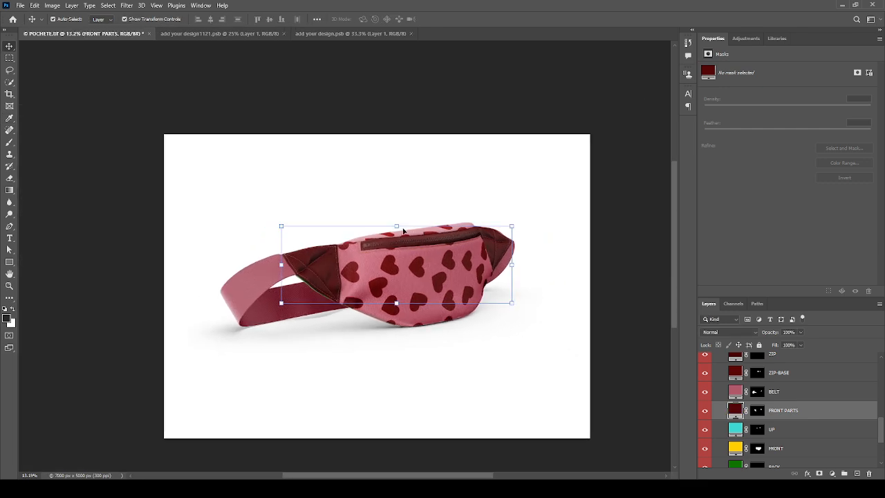
{"action": "scroll", "coordinate": [404, 230], "scroll_direction": "up", "scroll_amount": 1}
{"action": "scroll", "coordinate": [319, 326], "scroll_direction": "up", "scroll_amount": 4}
{"action": "scroll", "coordinate": [91, 247], "scroll_direction": "down", "scroll_amount": 1}
{"action": "scroll", "coordinate": [506, 231], "scroll_direction": "up", "scroll_amount": 3}
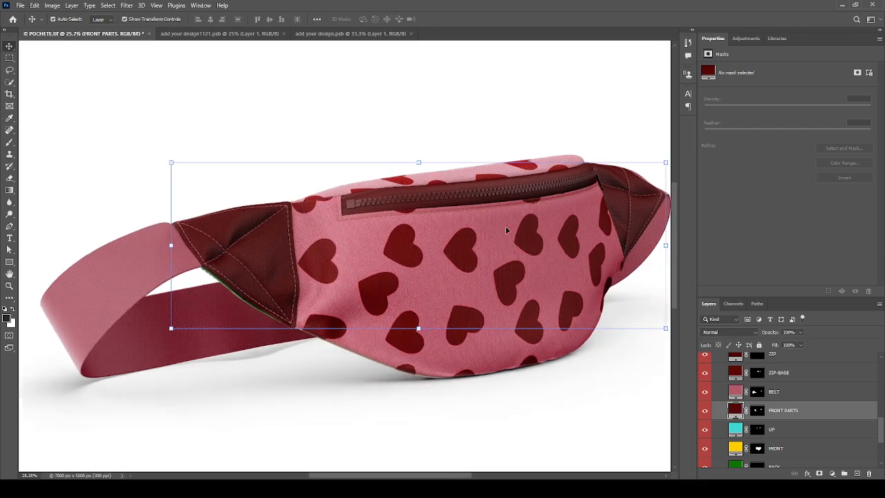
{"action": "scroll", "coordinate": [76, 328], "scroll_direction": "up", "scroll_amount": 4}
{"action": "scroll", "coordinate": [93, 307], "scroll_direction": "up", "scroll_amount": 3}
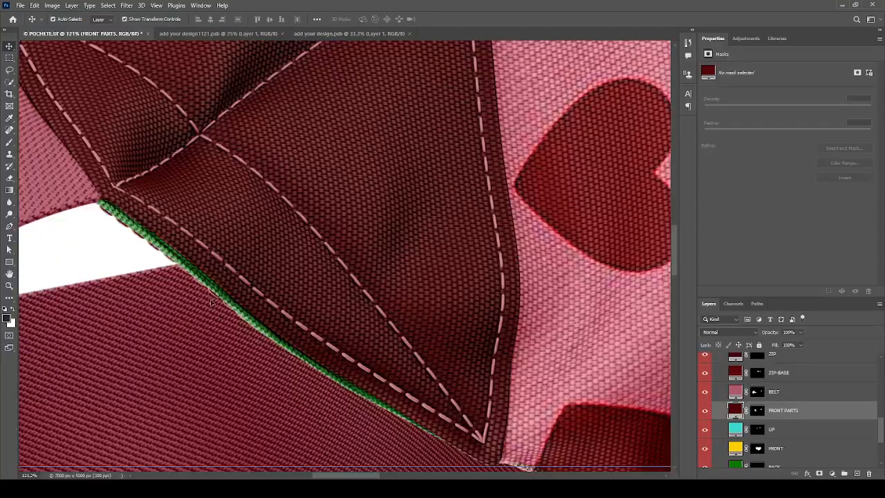
- Hide the UP and FRONT layers and recolour the BACK layer's green seam dark red from a heart
{"action": "scroll", "coordinate": [747, 395], "scroll_direction": "down", "scroll_amount": 2}
{"action": "scroll", "coordinate": [746, 397], "scroll_direction": "up", "scroll_amount": 1}
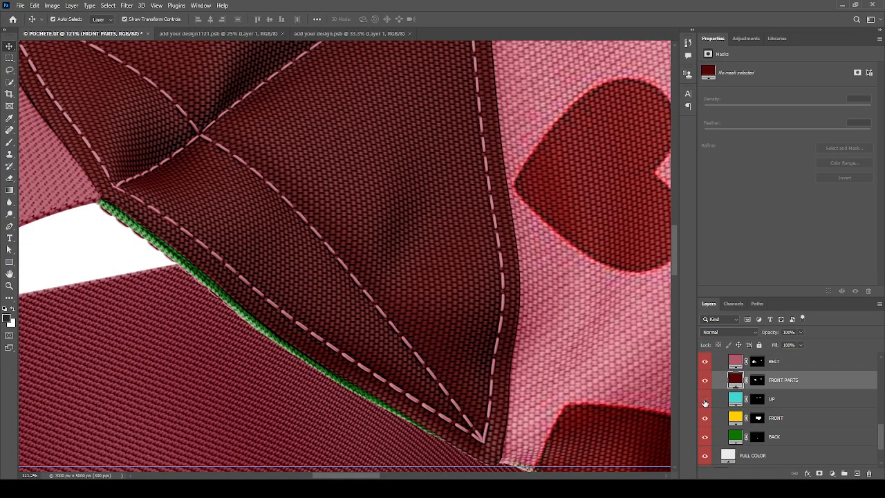
{"action": "left_click_drag", "start_coordinate": [705, 401], "coordinate": [704, 439]}
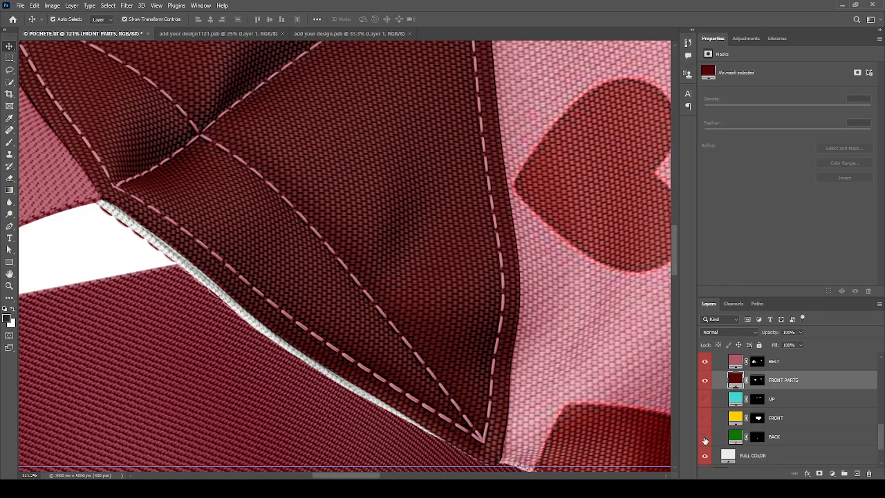
{"action": "left_click", "coordinate": [705, 439]}
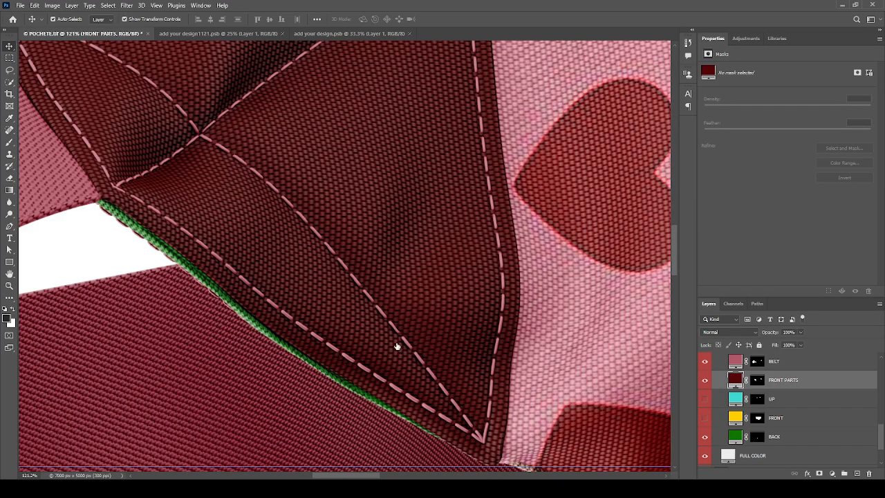
{"action": "left_click", "coordinate": [313, 295]}
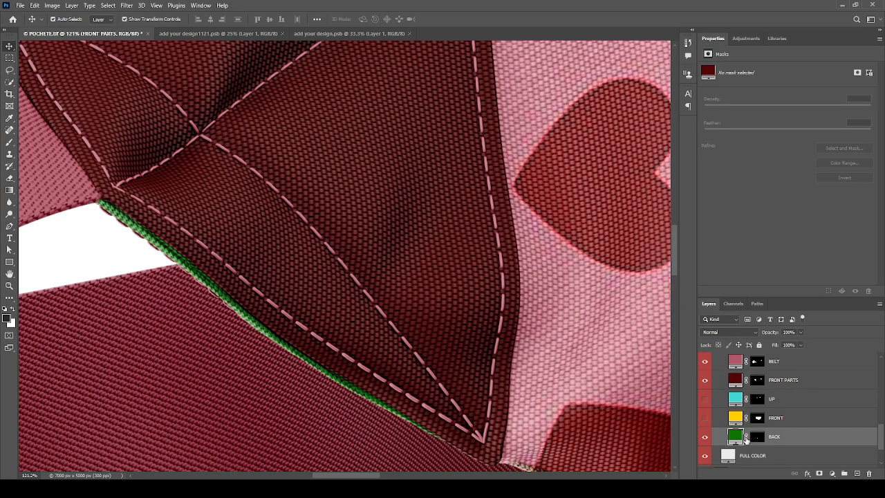
{"action": "double_click", "coordinate": [739, 435]}
{"action": "left_click", "coordinate": [422, 281]}
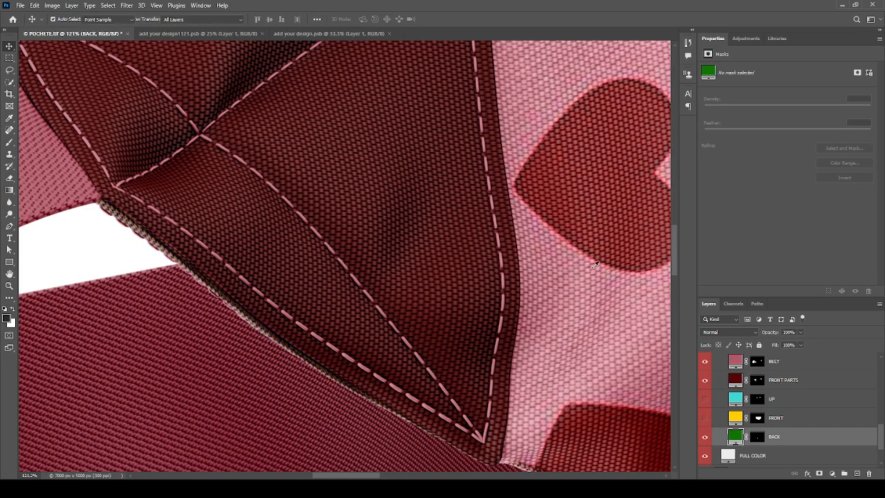
{"action": "left_click", "coordinate": [647, 216]}
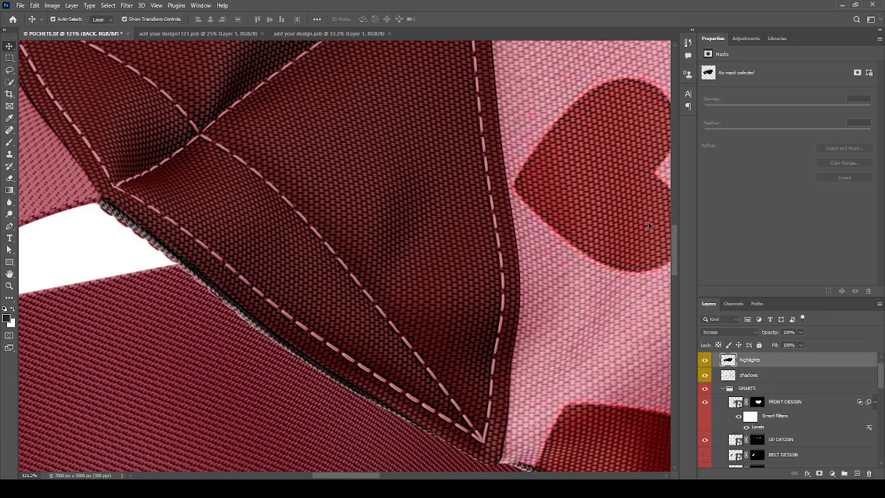
{"action": "scroll", "coordinate": [212, 245], "scroll_direction": "down", "scroll_amount": 8}
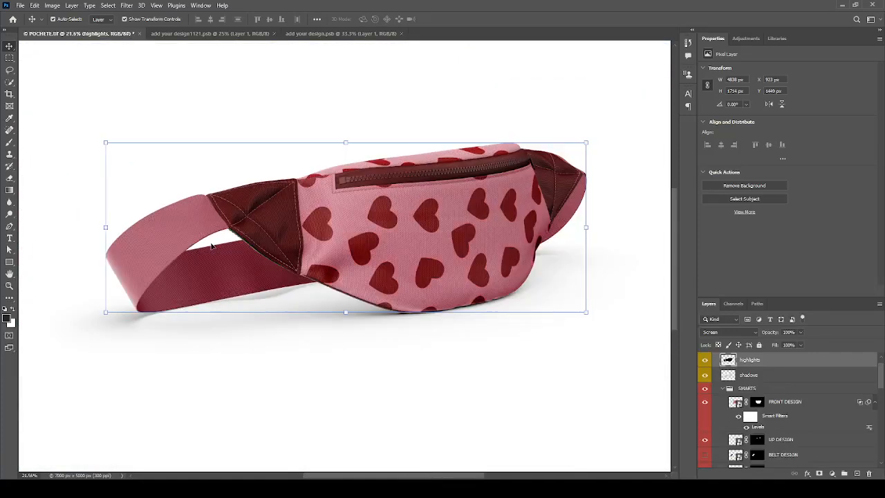
{"action": "scroll", "coordinate": [323, 253], "scroll_direction": "up", "scroll_amount": 1}
{"action": "scroll", "coordinate": [323, 253], "scroll_direction": "down", "scroll_amount": 5}
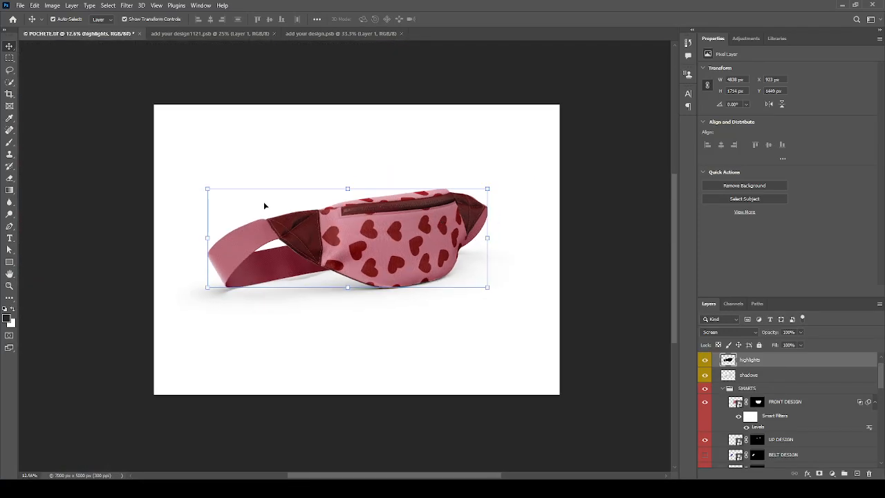
{"action": "scroll", "coordinate": [297, 232], "scroll_direction": "up", "scroll_amount": 8}
{"action": "scroll", "coordinate": [339, 247], "scroll_direction": "up", "scroll_amount": 5}
{"action": "scroll", "coordinate": [329, 253], "scroll_direction": "down", "scroll_amount": 6}
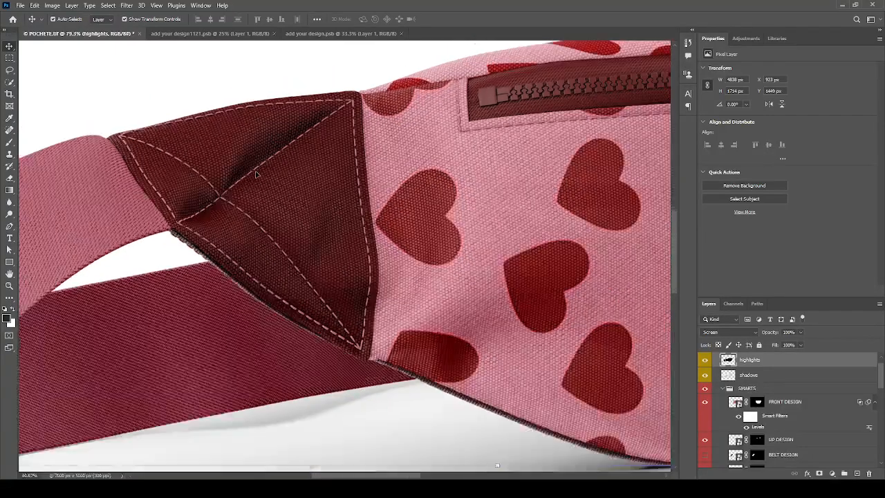
{"action": "scroll", "coordinate": [409, 199], "scroll_direction": "up", "scroll_amount": 2}
{"action": "scroll", "coordinate": [409, 199], "scroll_direction": "up", "scroll_amount": 3}
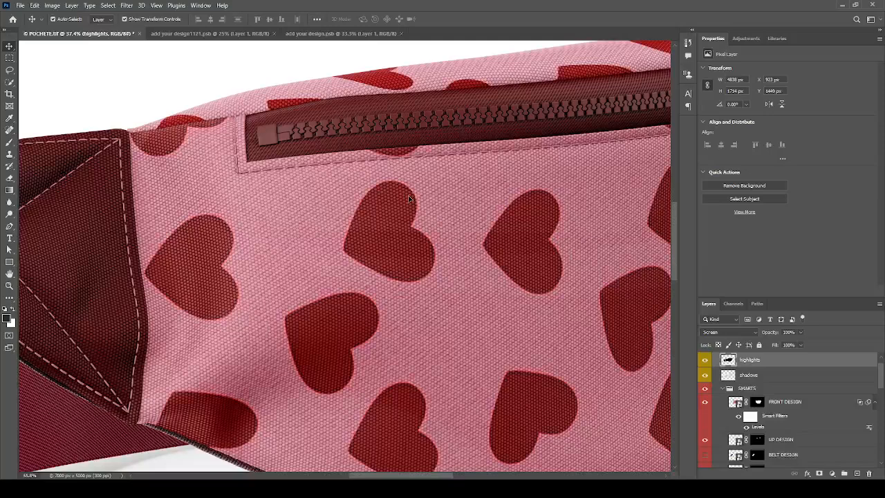
{"action": "scroll", "coordinate": [395, 261], "scroll_direction": "down", "scroll_amount": 6}
{"action": "scroll", "coordinate": [182, 241], "scroll_direction": "down", "scroll_amount": 2}
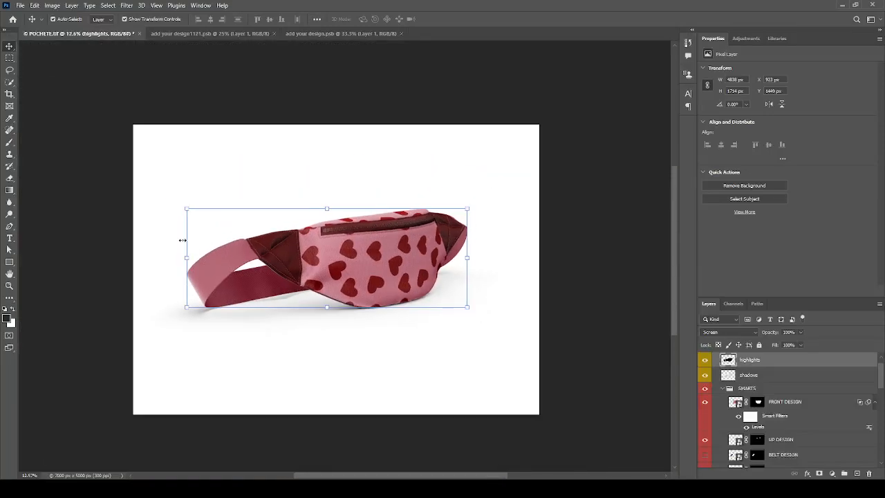
{"action": "scroll", "coordinate": [217, 235], "scroll_direction": "up", "scroll_amount": 1}
{"action": "left_click", "coordinate": [645, 365]}
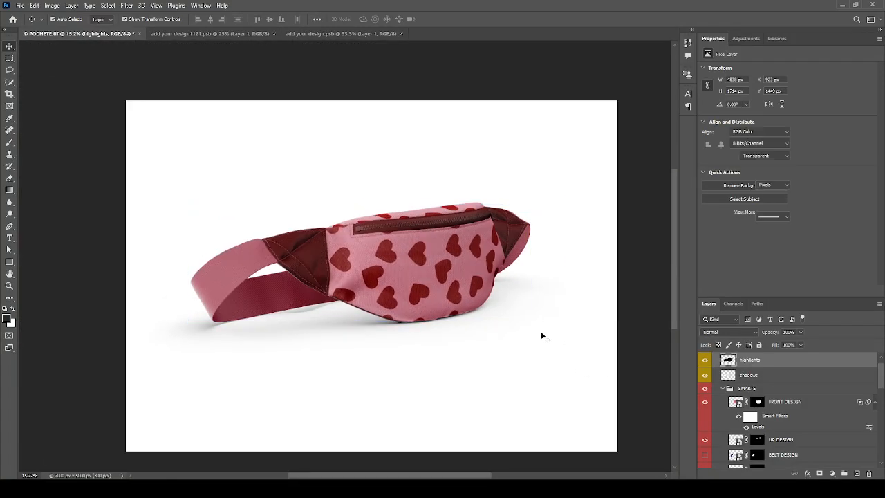
{"action": "scroll", "coordinate": [408, 315], "scroll_direction": "up", "scroll_amount": 2}
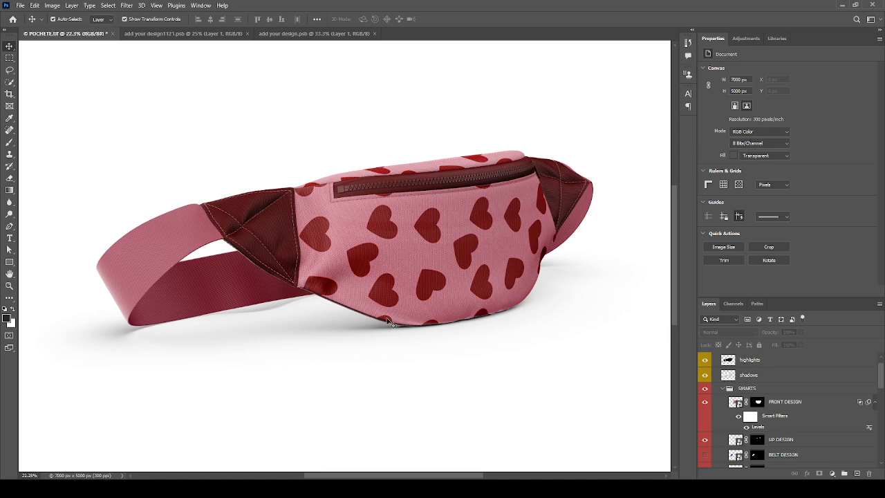
{"action": "scroll", "coordinate": [531, 305], "scroll_direction": "down", "scroll_amount": 1}
{"action": "scroll", "coordinate": [738, 372], "scroll_direction": "down", "scroll_amount": 4}
{"action": "scroll", "coordinate": [316, 229], "scroll_direction": "down", "scroll_amount": 2}
{"action": "scroll", "coordinate": [317, 228], "scroll_direction": "up", "scroll_amount": 1}
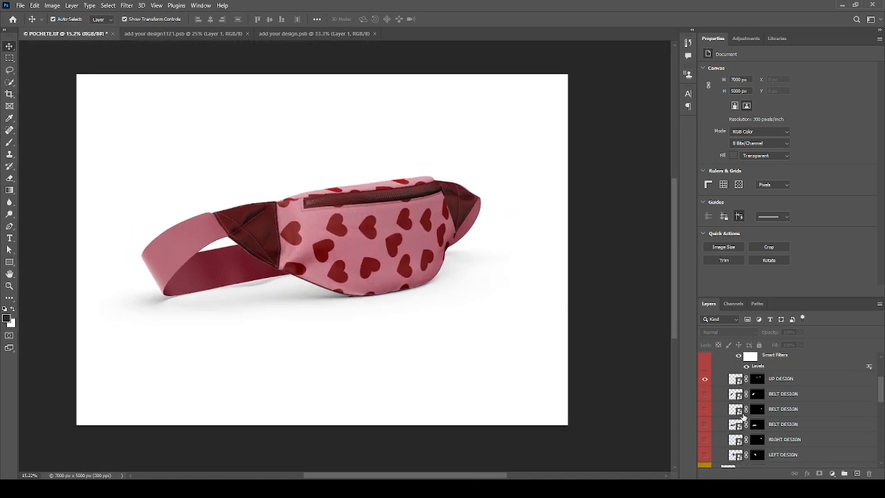
{"action": "scroll", "coordinate": [730, 414], "scroll_direction": "down", "scroll_amount": 6}
{"action": "scroll", "coordinate": [730, 415], "scroll_direction": "down", "scroll_amount": 1}
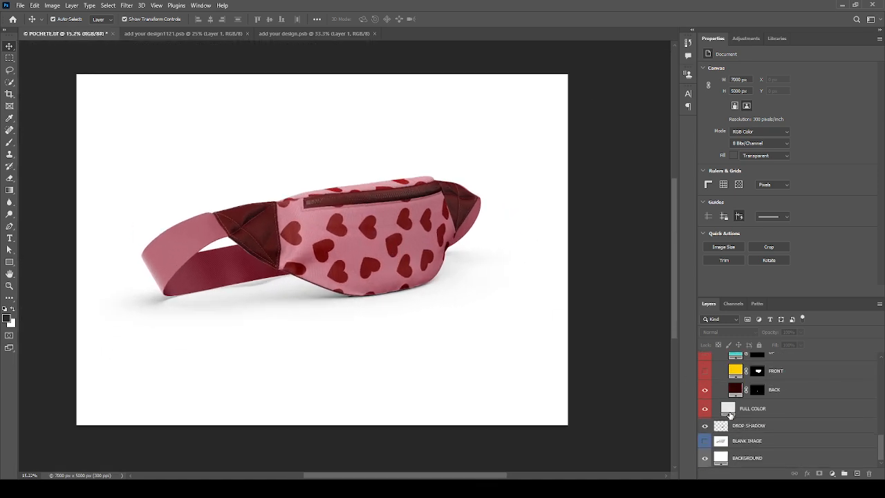
{"action": "left_click", "coordinate": [705, 458]}
{"action": "left_click", "coordinate": [704, 458]}
{"action": "left_click", "coordinate": [760, 458]}
{"action": "key", "text": "i"}
{"action": "left_click", "coordinate": [266, 231]}
{"action": "key", "text": "alt+BackSpace"}
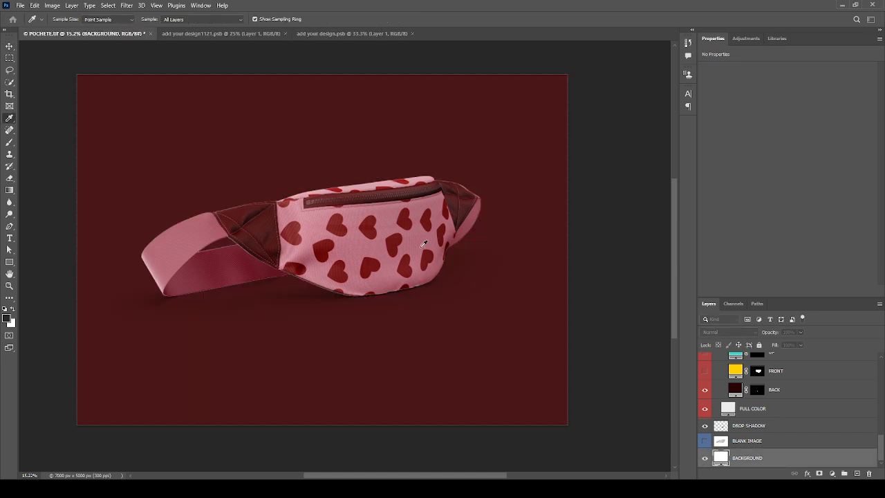
{"action": "left_click", "coordinate": [544, 239]}
{"action": "left_click", "coordinate": [546, 271]}
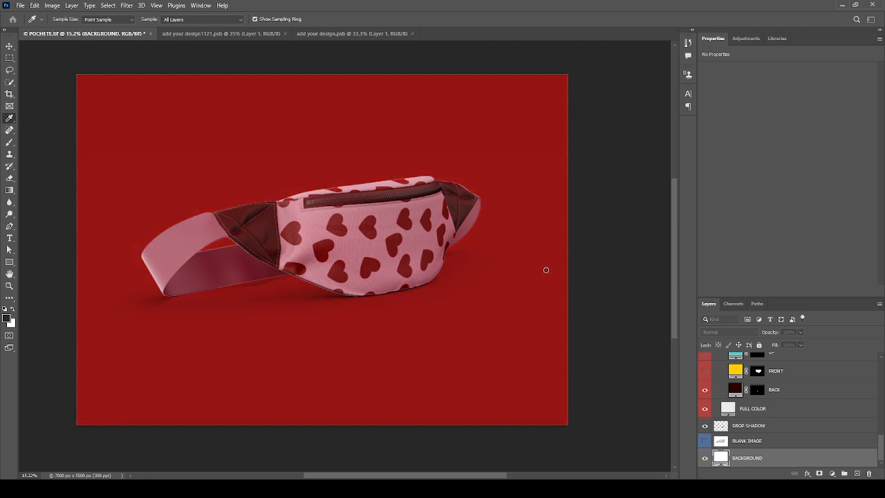
{"action": "left_click_drag", "start_coordinate": [522, 278], "coordinate": [430, 198]}
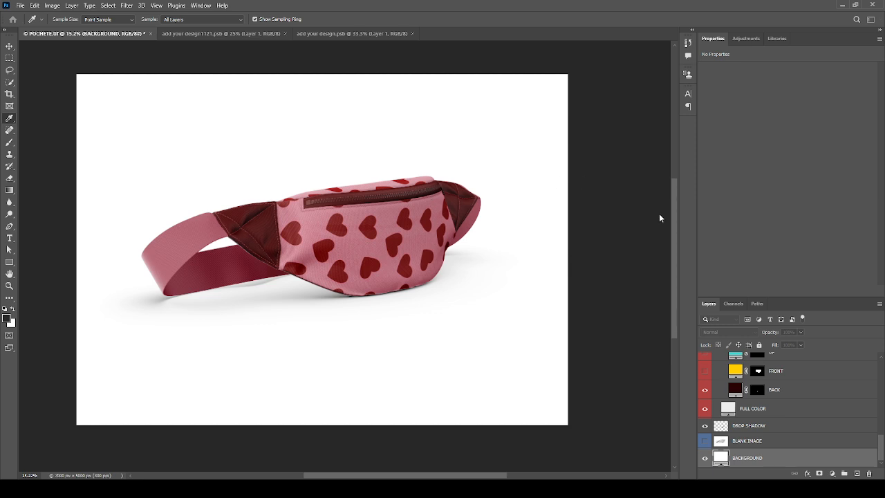
{"action": "key", "text": "v"}
{"action": "scroll", "coordinate": [294, 229], "scroll_direction": "up", "scroll_amount": 5}
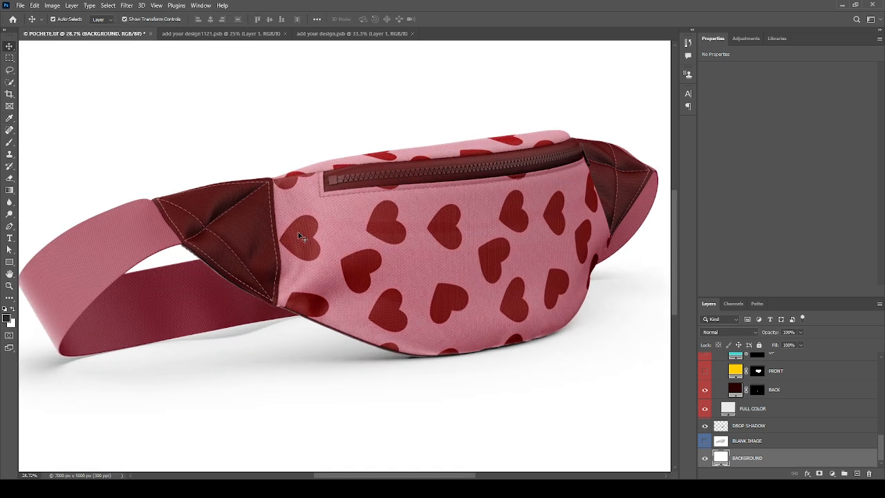
{"action": "scroll", "coordinate": [314, 251], "scroll_direction": "down", "scroll_amount": 4}
{"action": "scroll", "coordinate": [346, 270], "scroll_direction": "up", "scroll_amount": 4}
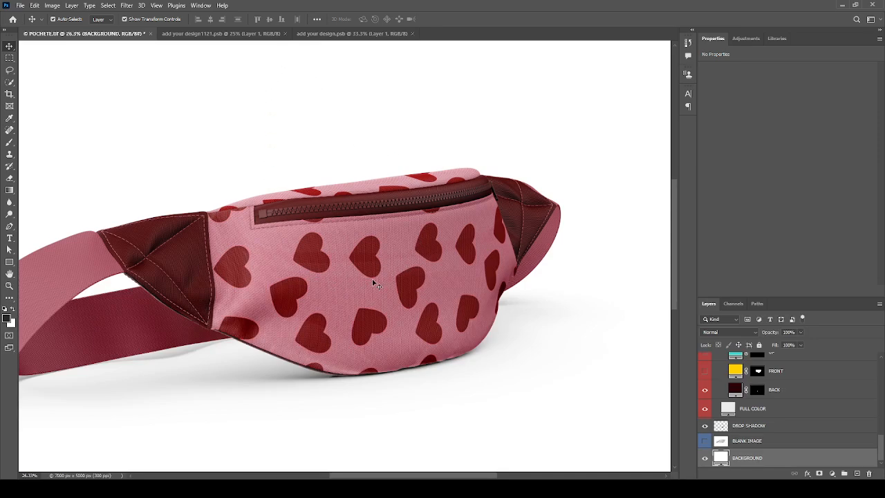
{"action": "scroll", "coordinate": [379, 280], "scroll_direction": "up", "scroll_amount": 3}
- In add your design1121.psb, place text at the pattern centre and replace Lorem Ipsum with 'YOUR LOGO'
{"action": "left_click", "coordinate": [209, 34]}
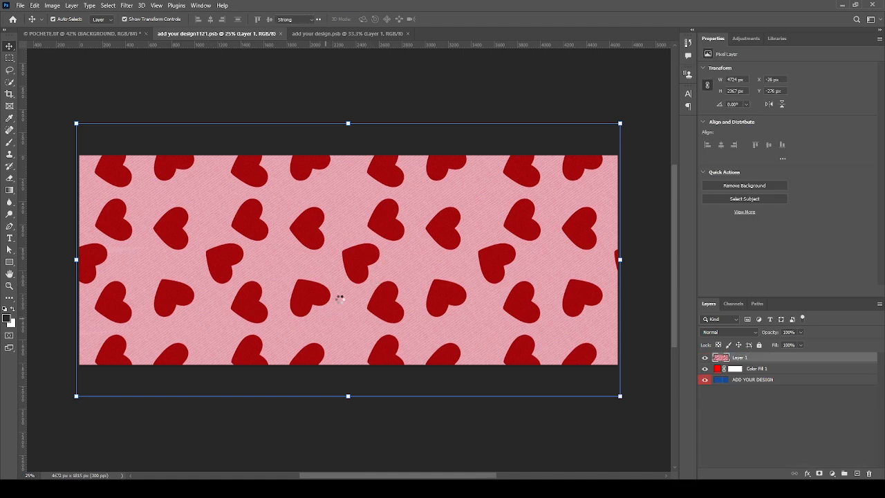
{"action": "key", "text": "t"}
{"action": "left_click", "coordinate": [340, 295]}
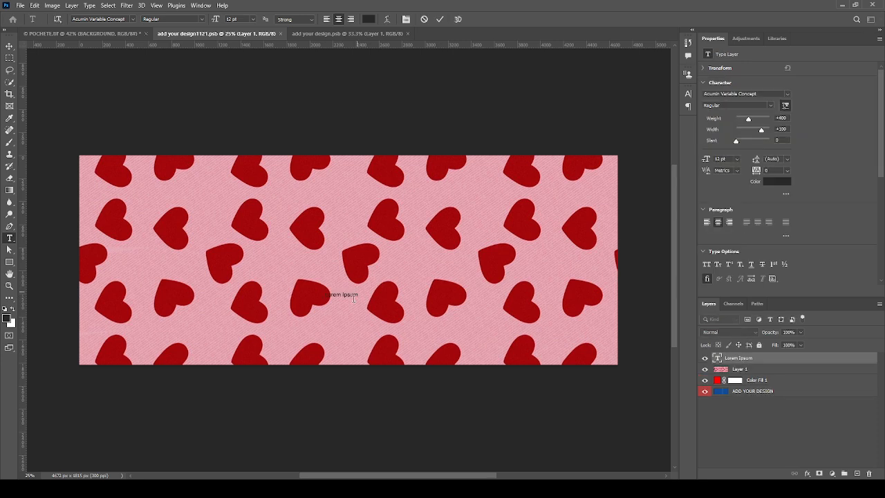
{"action": "key", "text": "ctrl+t"}
{"action": "left_click_drag", "start_coordinate": [358, 291], "coordinate": [377, 295]}
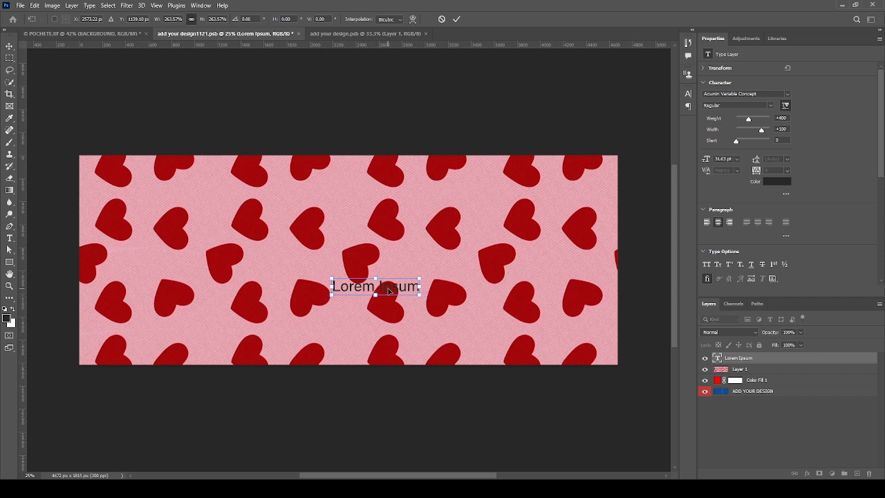
{"action": "double_click", "coordinate": [389, 290]}
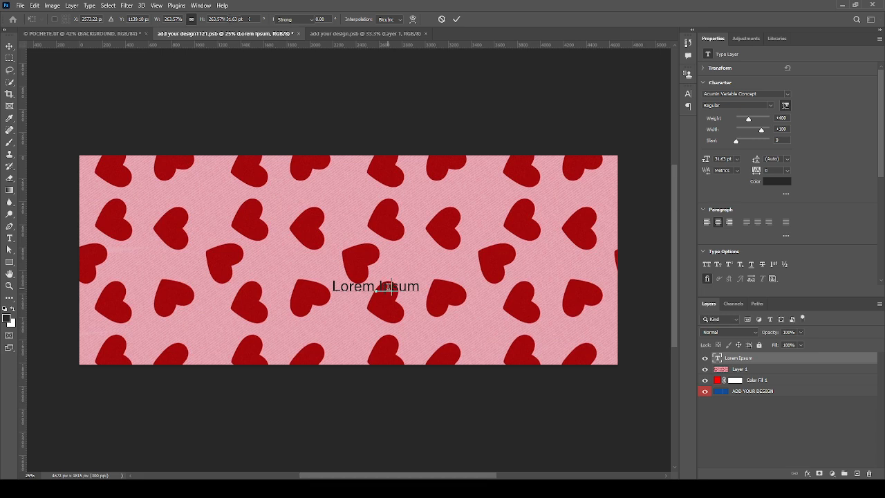
{"action": "double_click", "coordinate": [388, 288]}
{"action": "triple_click", "coordinate": [389, 287]}
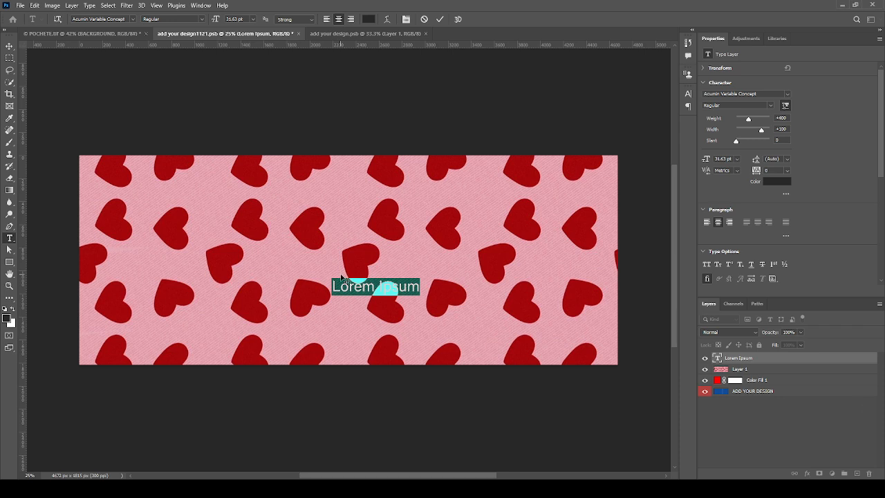
{"action": "type", "text": "YO"}
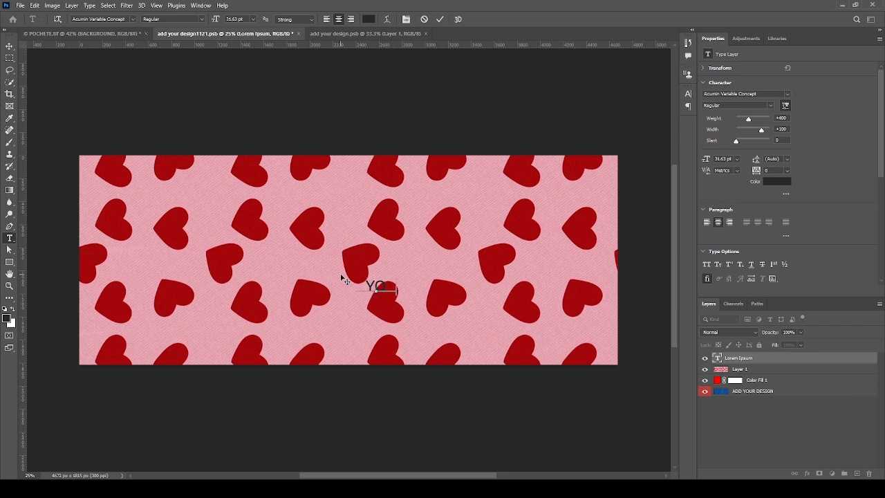
{"action": "type", "text": "UR LOGO"}
- Make the YOUR LOGO text white and ExtraCondensed
{"action": "left_click", "coordinate": [289, 266]}
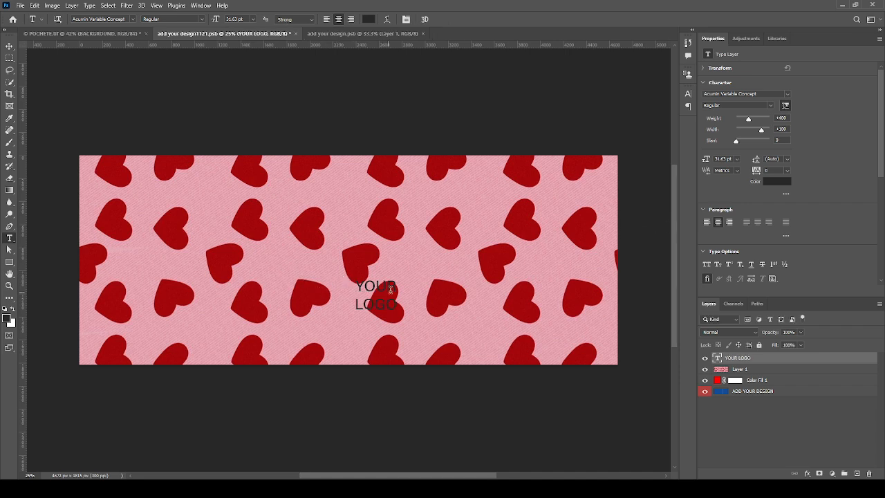
{"action": "left_click", "coordinate": [783, 183]}
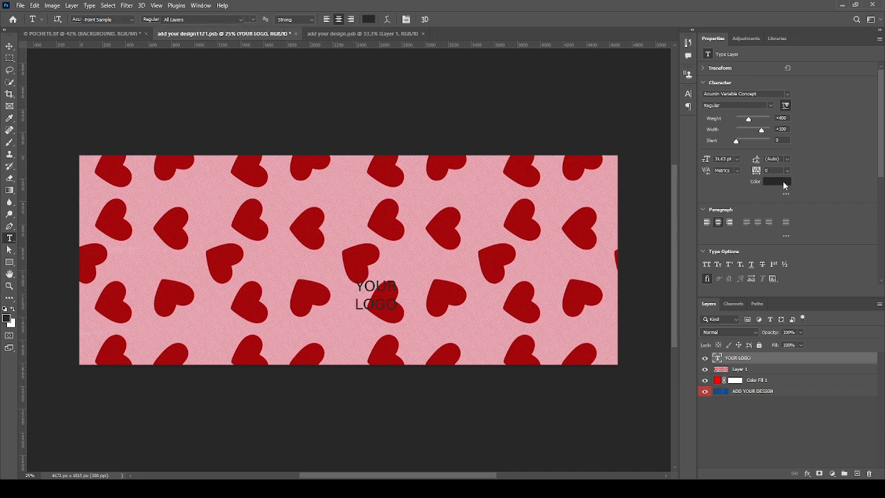
{"action": "left_click", "coordinate": [674, 215]}
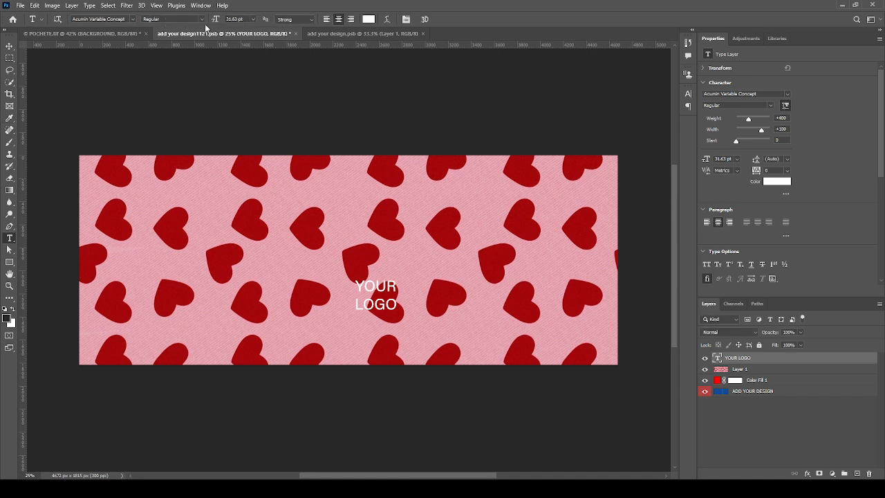
{"action": "left_click", "coordinate": [262, 61]}
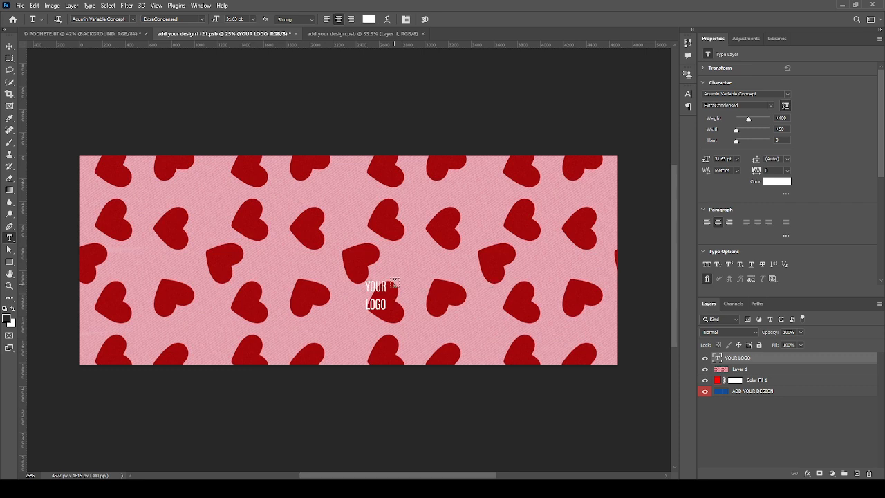
- Scale YOUR LOGO up about three times, shorten its height, reposition it, and save the file
{"action": "key", "text": "ctrl+t"}
{"action": "left_click_drag", "start_coordinate": [389, 280], "coordinate": [427, 246]}
{"action": "left_click_drag", "start_coordinate": [385, 281], "coordinate": [373, 287]}
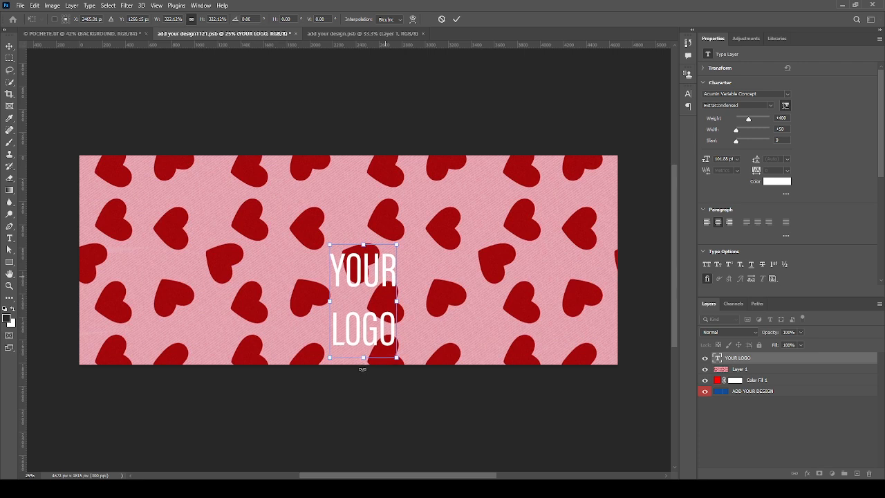
{"action": "left_click_drag", "start_coordinate": [362, 358], "coordinate": [367, 330]}
{"action": "key", "text": "Return"}
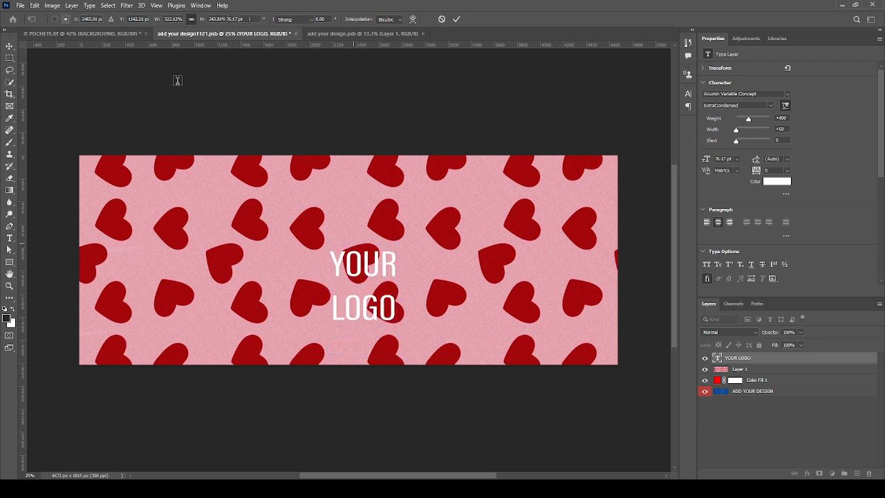
{"action": "key", "text": "ctrl+s"}
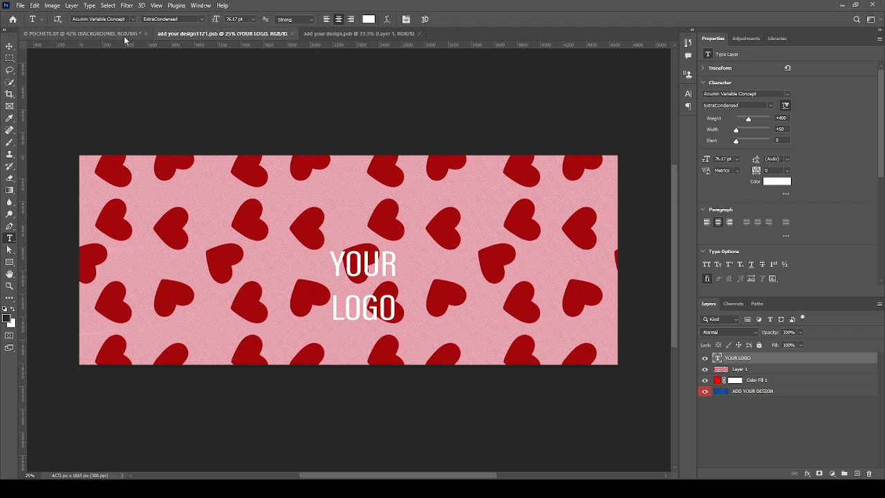
- In add your design1121.psb, move the YOUR LOGO text slightly left and down to the canvas centre
{"action": "left_click", "coordinate": [124, 35]}
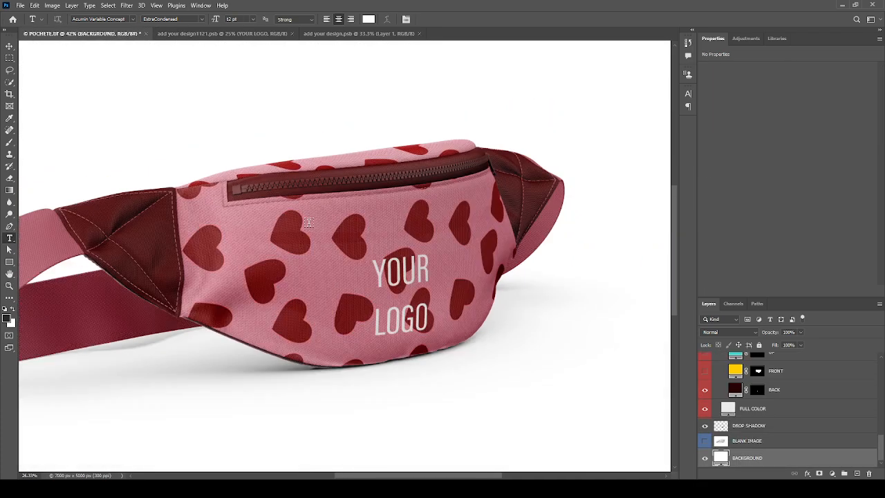
{"action": "scroll", "coordinate": [308, 222], "scroll_direction": "up", "scroll_amount": 2}
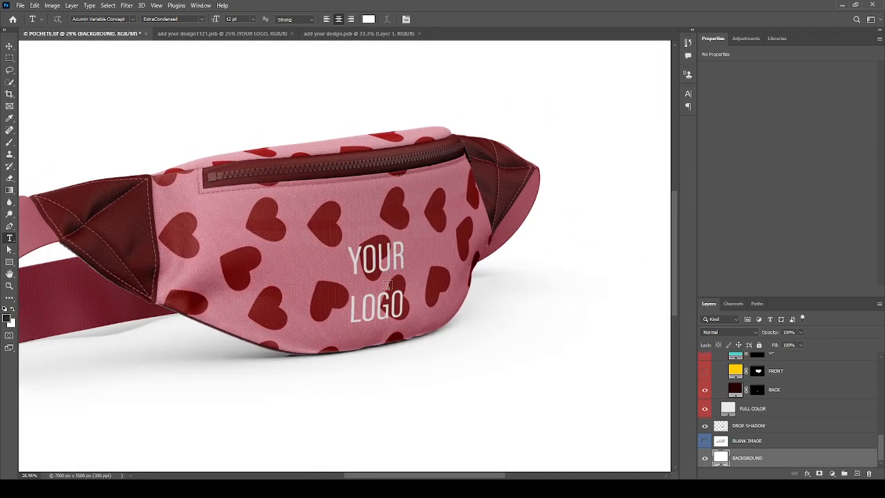
{"action": "left_click", "coordinate": [330, 35]}
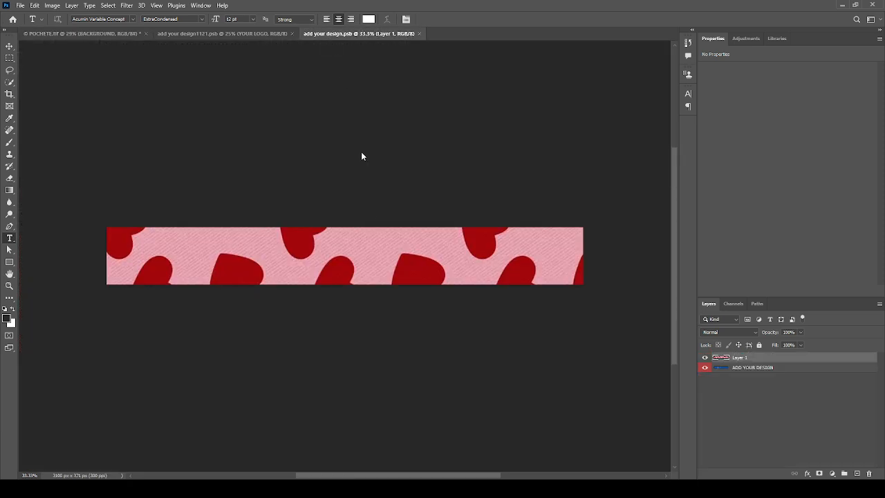
{"action": "left_click", "coordinate": [208, 34]}
{"action": "left_click", "coordinate": [379, 270]}
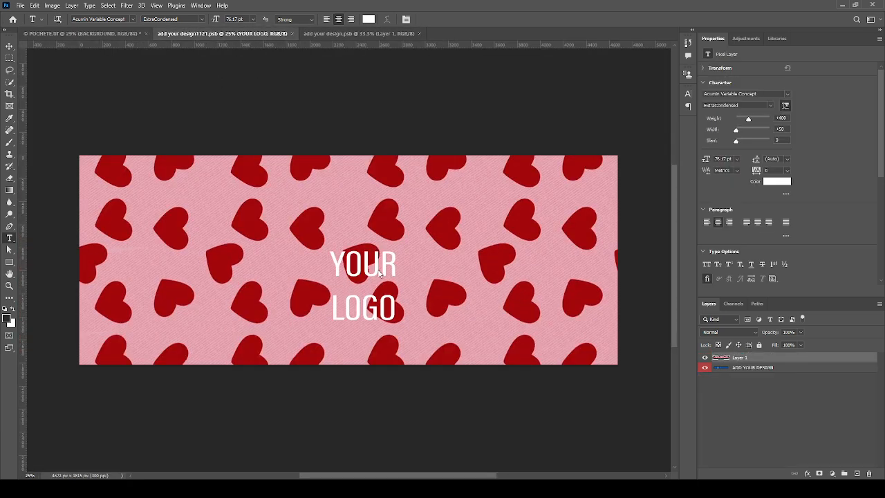
{"action": "key", "text": "ctrl+t"}
{"action": "left_click_drag", "start_coordinate": [377, 269], "coordinate": [362, 277]}
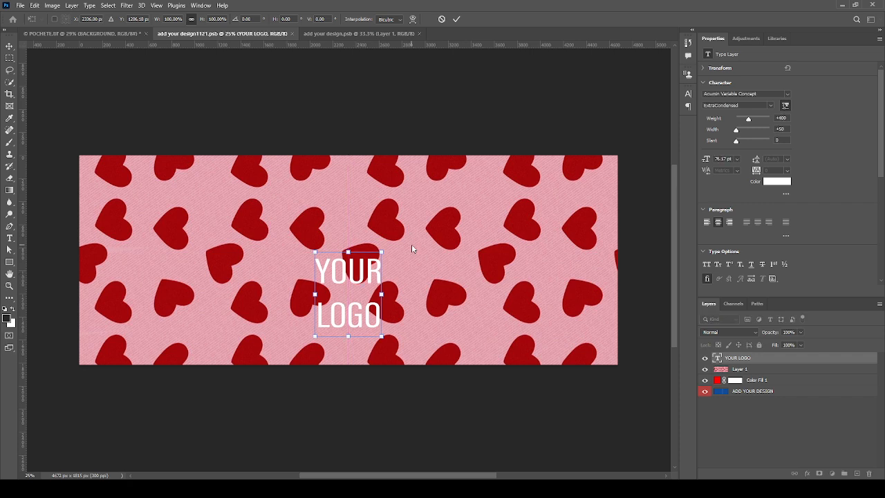
{"action": "key", "text": "Return"}
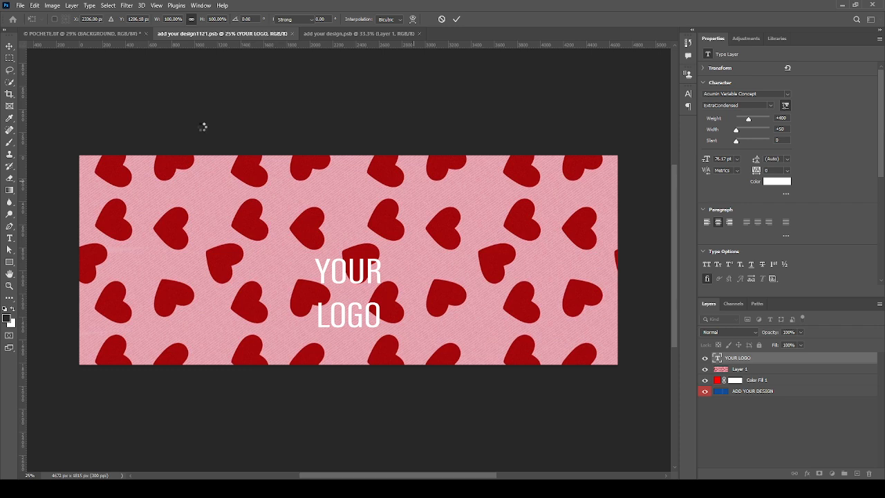
- Return to the POCHETE.tif mockup and zoom to frame the bag with YOUR LOGO on its front
{"action": "left_click", "coordinate": [106, 33]}
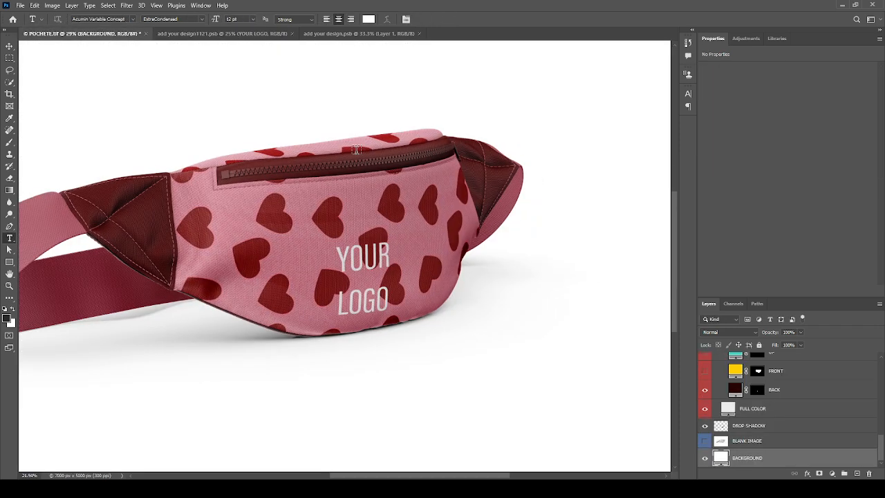
{"action": "scroll", "coordinate": [356, 149], "scroll_direction": "down", "scroll_amount": 3}
{"action": "scroll", "coordinate": [439, 370], "scroll_direction": "down", "scroll_amount": 2}
{"action": "scroll", "coordinate": [245, 234], "scroll_direction": "up", "scroll_amount": 2}
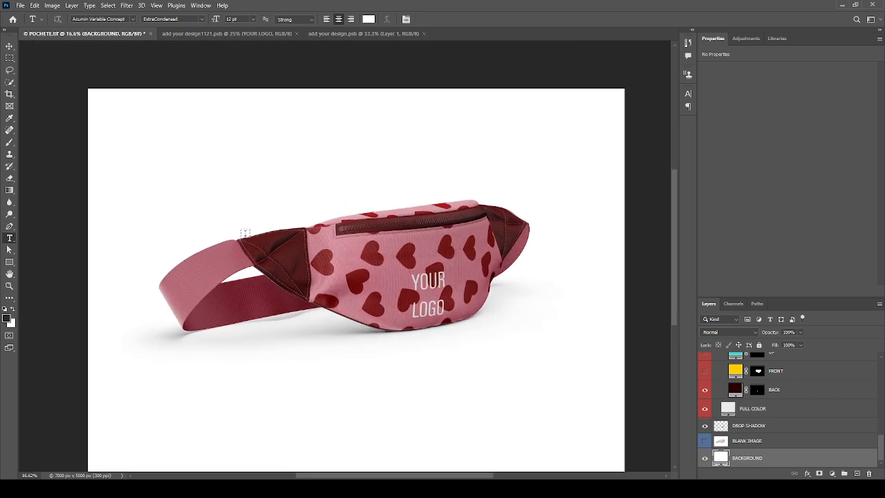
{"action": "scroll", "coordinate": [554, 227], "scroll_direction": "up", "scroll_amount": 1}
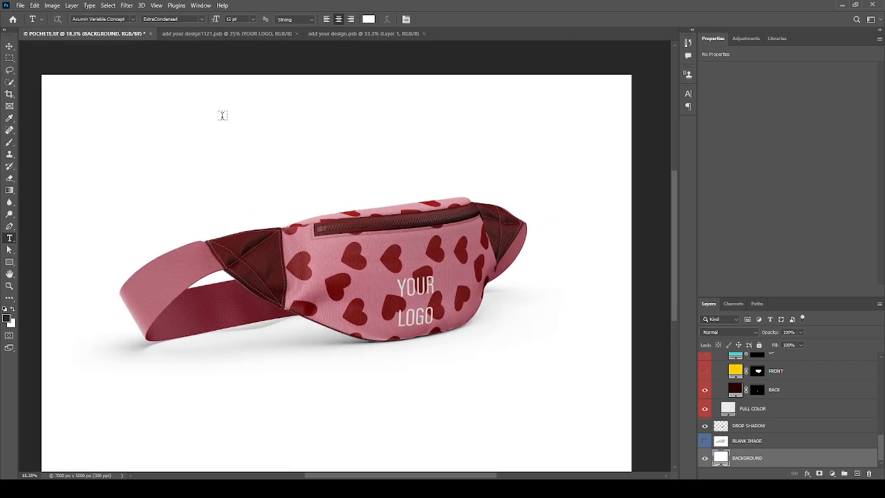
{"action": "scroll", "coordinate": [222, 116], "scroll_direction": "up", "scroll_amount": 1}
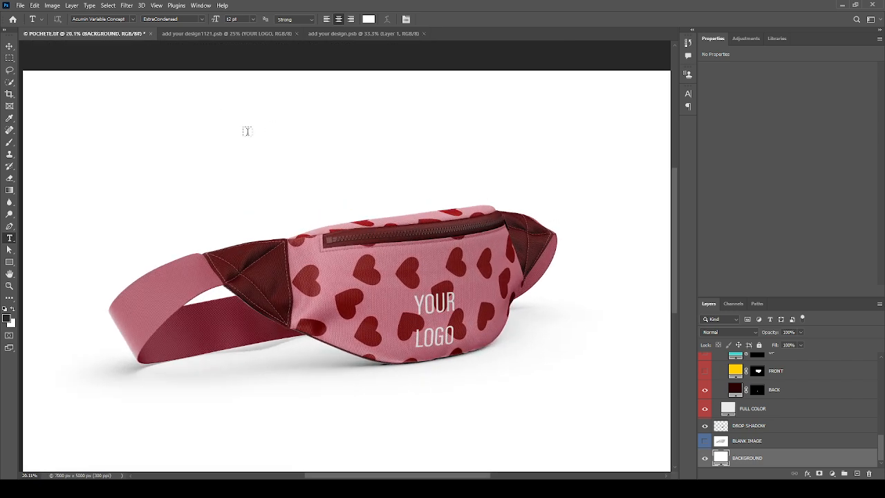
{"action": "left_click", "coordinate": [247, 131]}
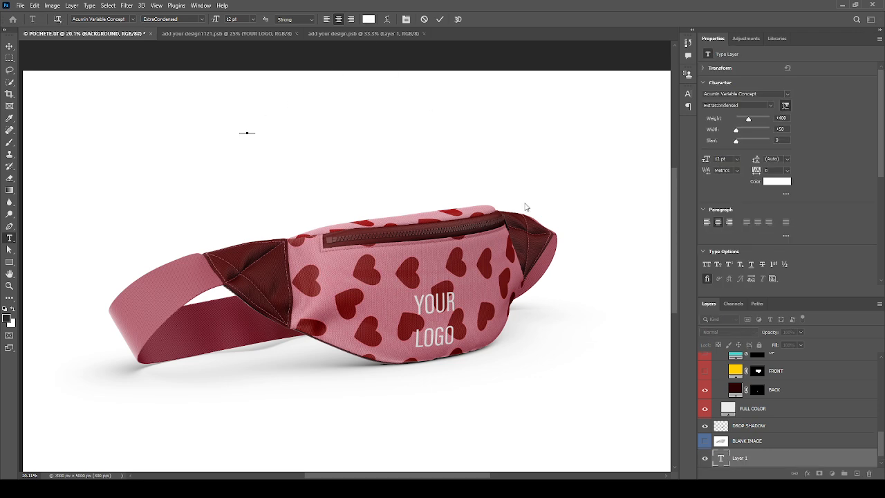
- Make the placeholder text black, then enlarge it greatly and move it right above the bag
{"action": "left_click", "coordinate": [547, 322]}
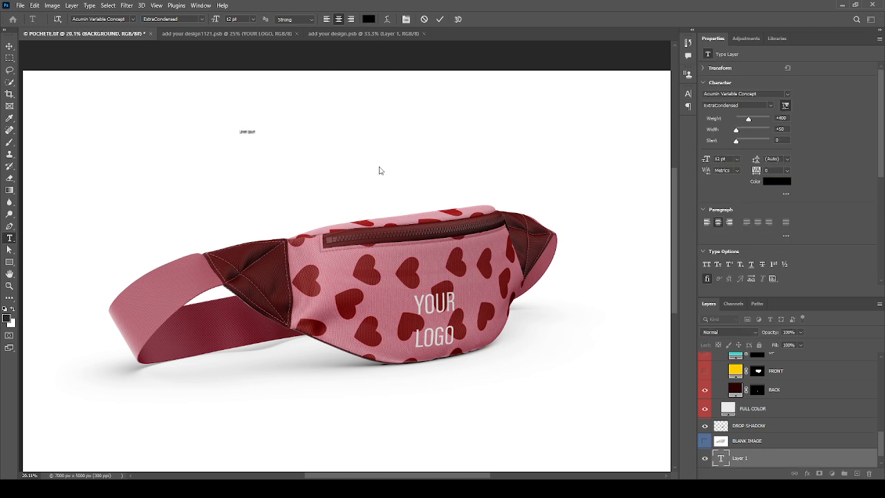
{"action": "left_click", "coordinate": [659, 94]}
{"action": "key", "text": "ctrl+t"}
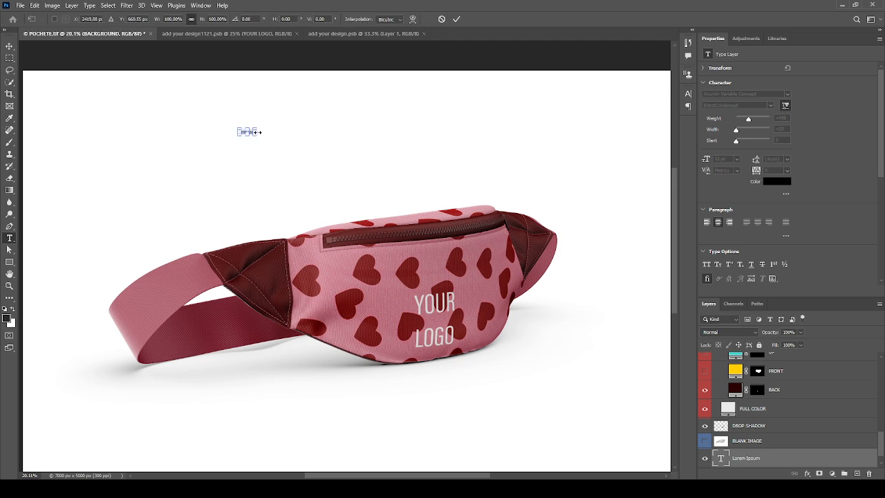
{"action": "left_click_drag", "start_coordinate": [256, 129], "coordinate": [328, 97]}
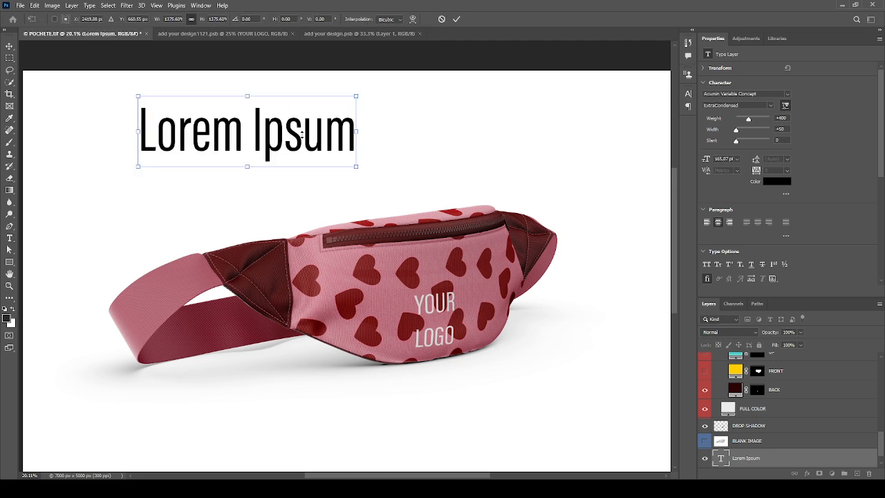
{"action": "left_click_drag", "start_coordinate": [302, 138], "coordinate": [355, 143]}
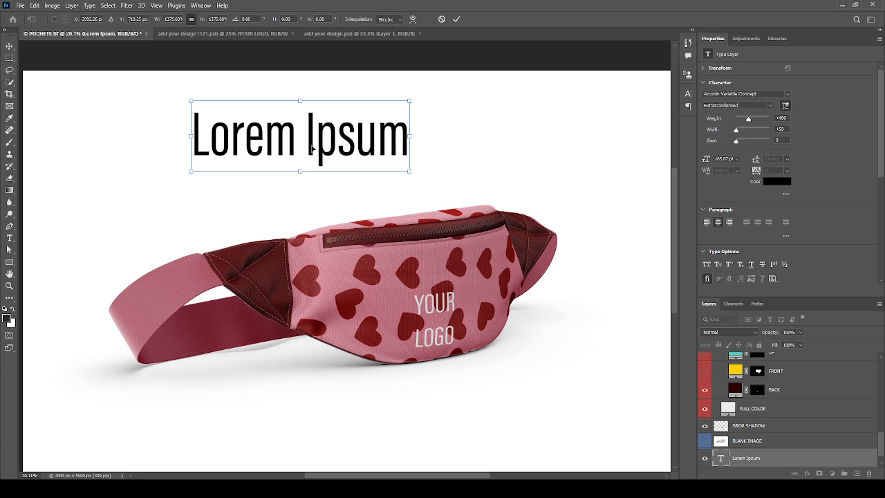
- Apply the heading's transform and replace the Lorem Ipsum text with a first attempt at PASSWORD
{"action": "key", "text": "Return"}
{"action": "double_click", "coordinate": [311, 144]}
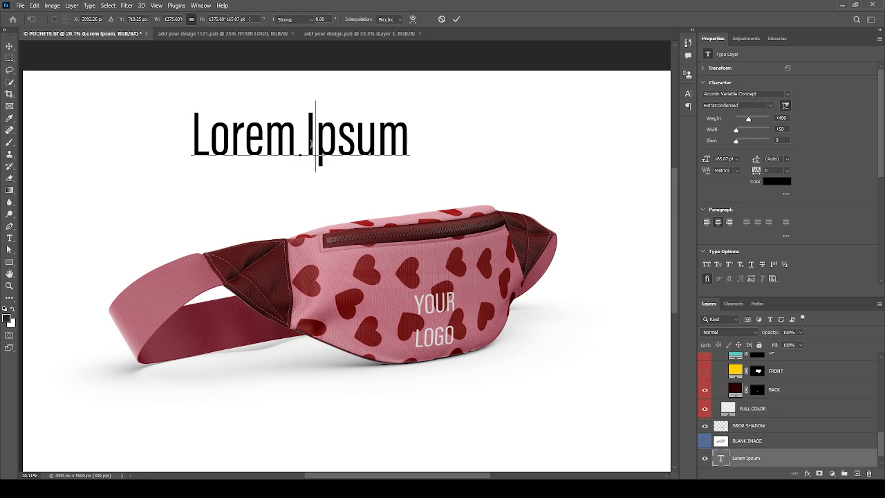
{"action": "key", "text": "ctrl+a"}
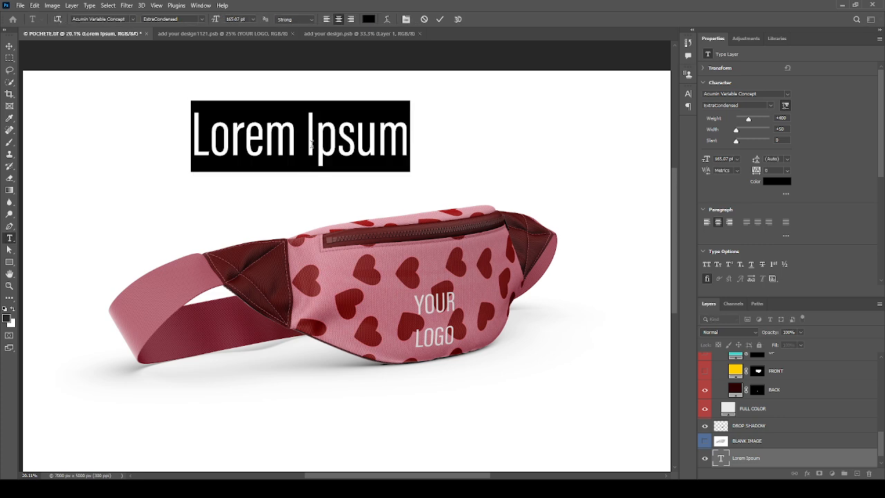
{"action": "type", "text": "PA"}
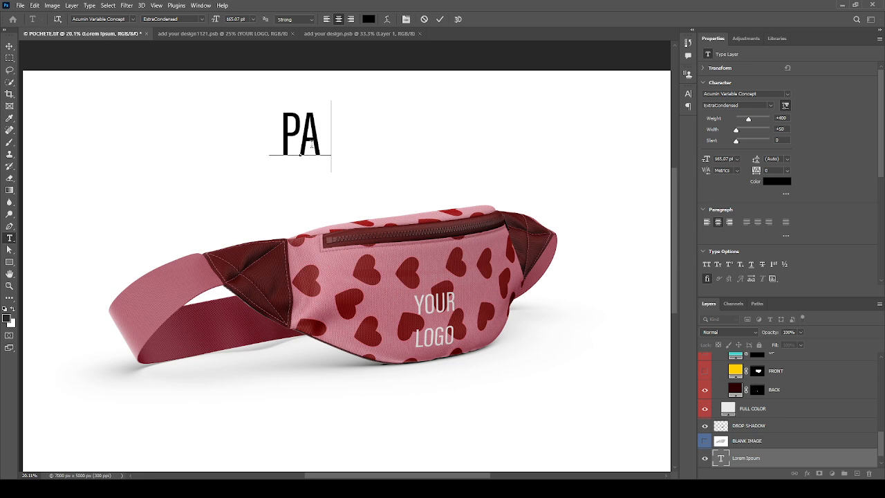
{"action": "type", "text": "SWORK"}
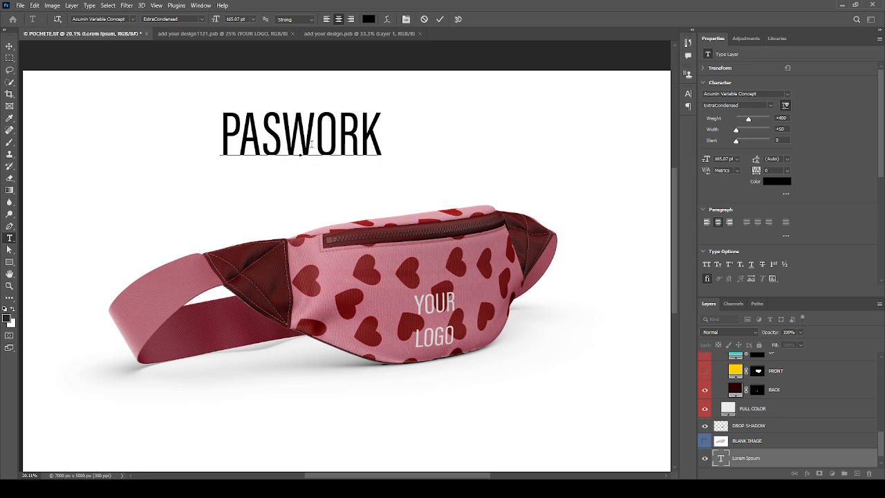
{"action": "key", "text": "BackSpace"}
{"action": "type", "text": "D"}
{"action": "key", "text": "Left"}
{"action": "key", "text": "Left"}
{"action": "key", "text": "Left"}
{"action": "key", "text": "Left"}
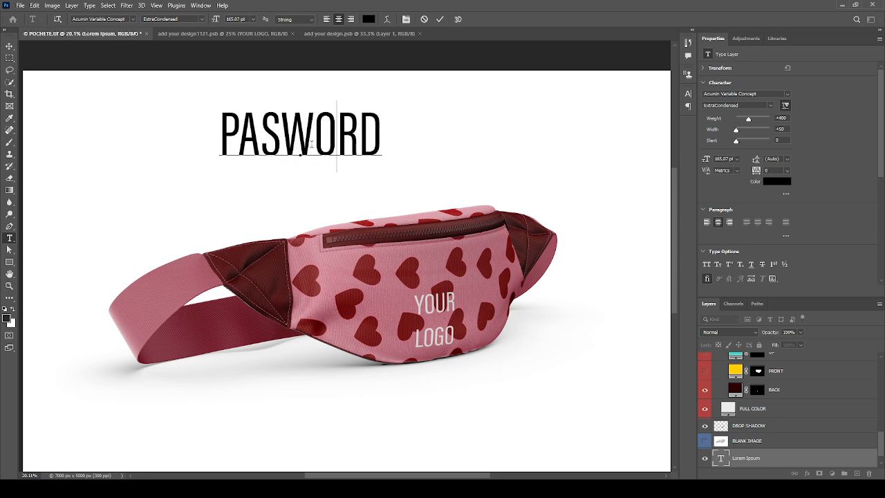
{"action": "key", "text": "Left"}
{"action": "key", "text": "Left"}
{"action": "type", "text": "S"}
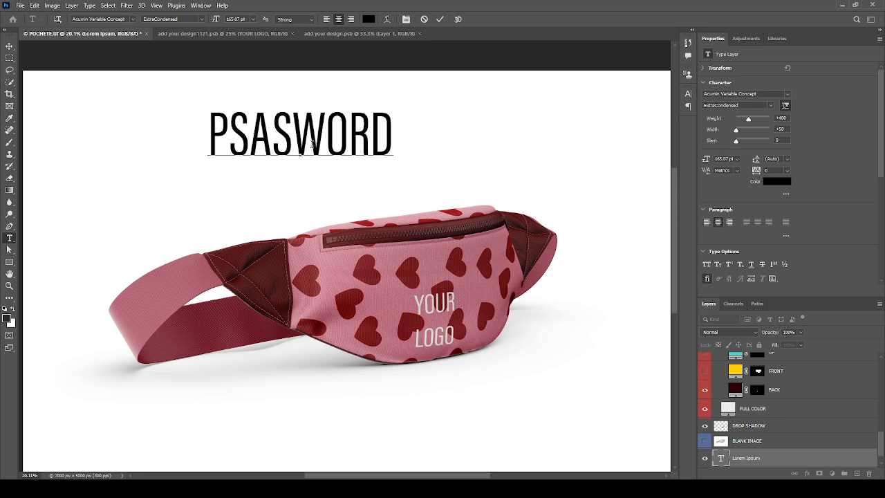
{"action": "key", "text": "Left"}
{"action": "key", "text": "Delete"}
{"action": "key", "text": "Right"}
{"action": "type", "text": "S"}
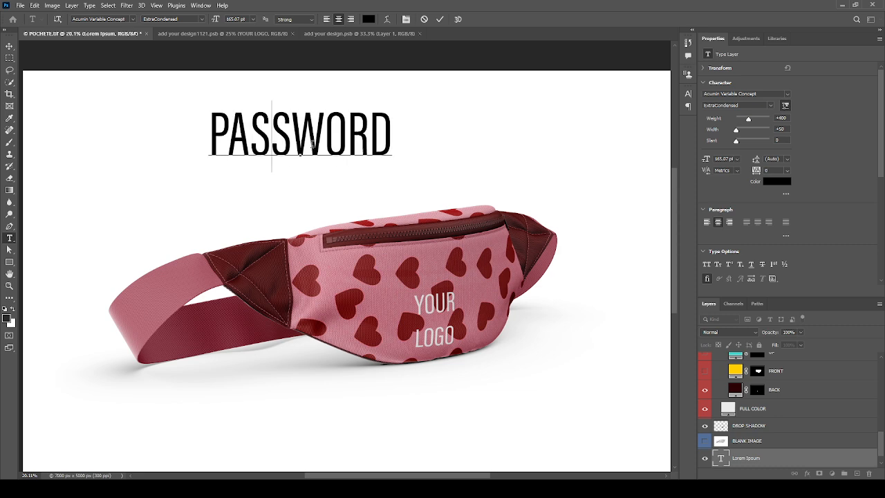
{"action": "key", "text": "Right"}
{"action": "key", "text": "Right"}
{"action": "key", "text": "Right"}
{"action": "key", "text": "Right"}
{"action": "key", "text": "Right"}
{"action": "type", "text": ":"}
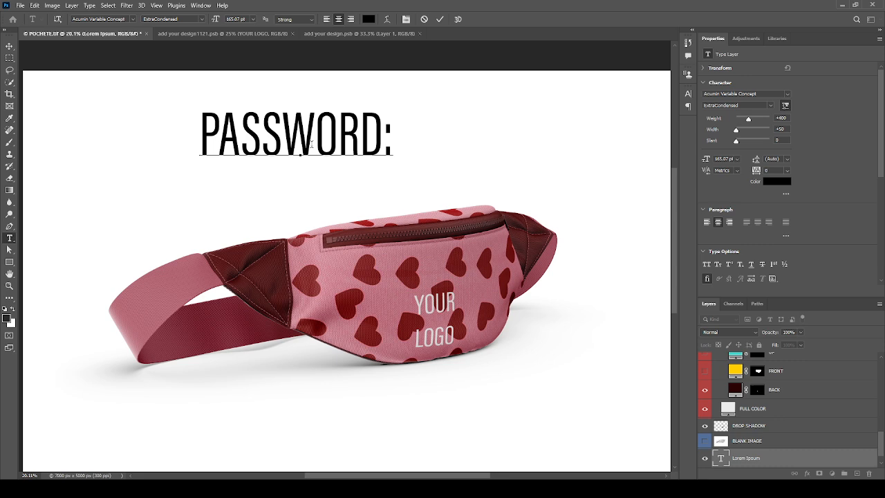
{"action": "type", "text": " BUM"}
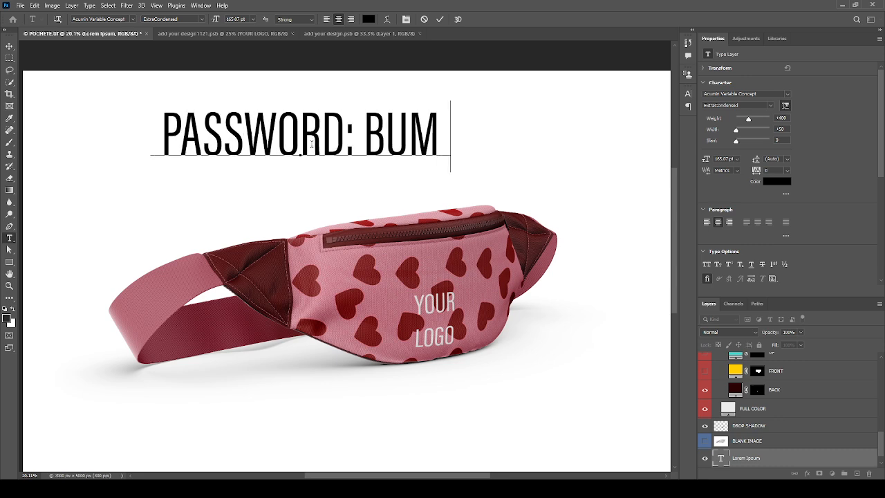
{"action": "type", "text": "BAG"}
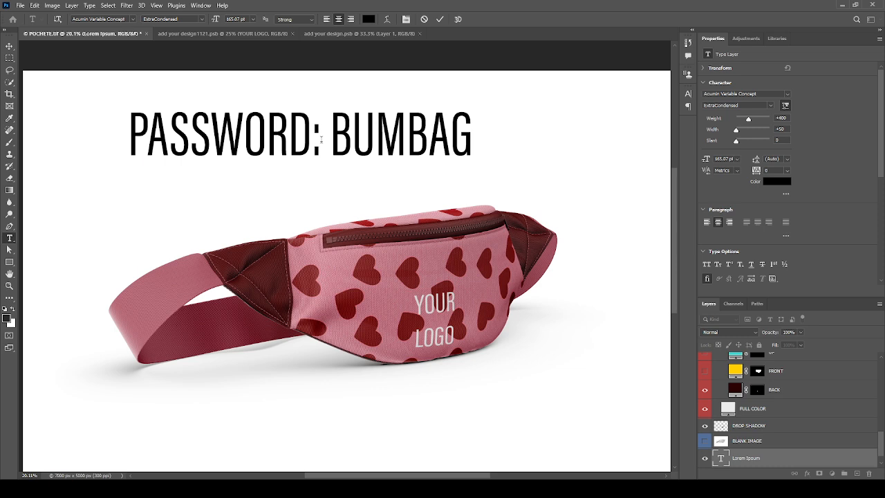
{"action": "key", "text": "ctrl+Return"}
{"action": "key", "text": "v"}
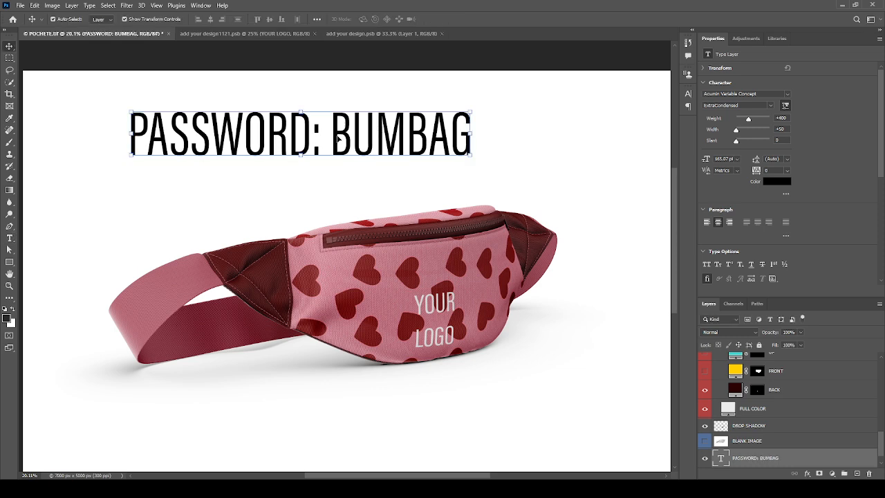
{"action": "scroll", "coordinate": [374, 224], "scroll_direction": "down", "scroll_amount": 2}
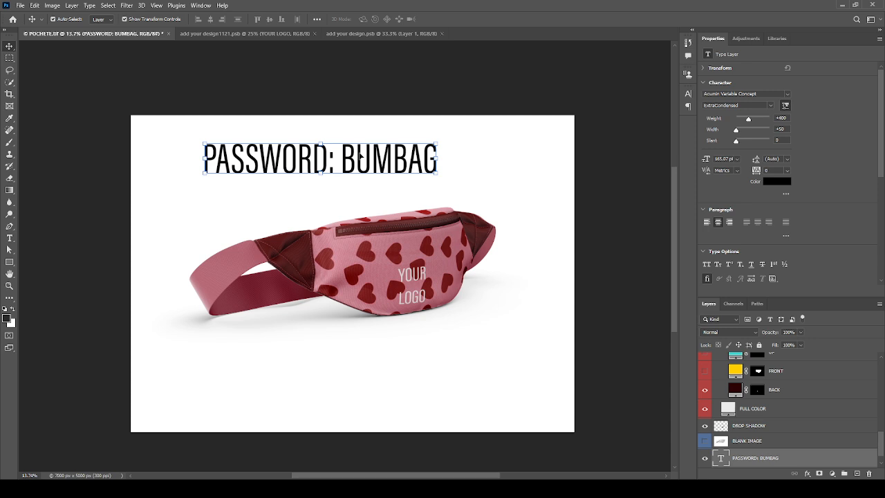
{"action": "scroll", "coordinate": [359, 154], "scroll_direction": "up", "scroll_amount": 2}
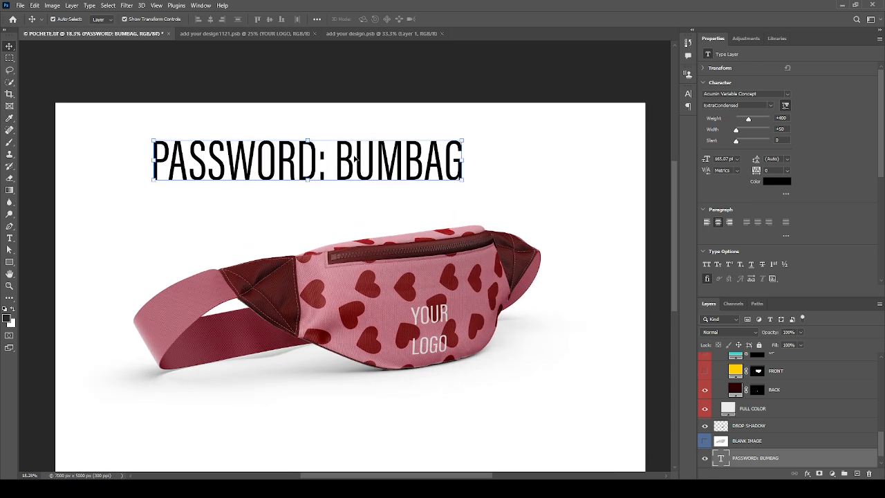